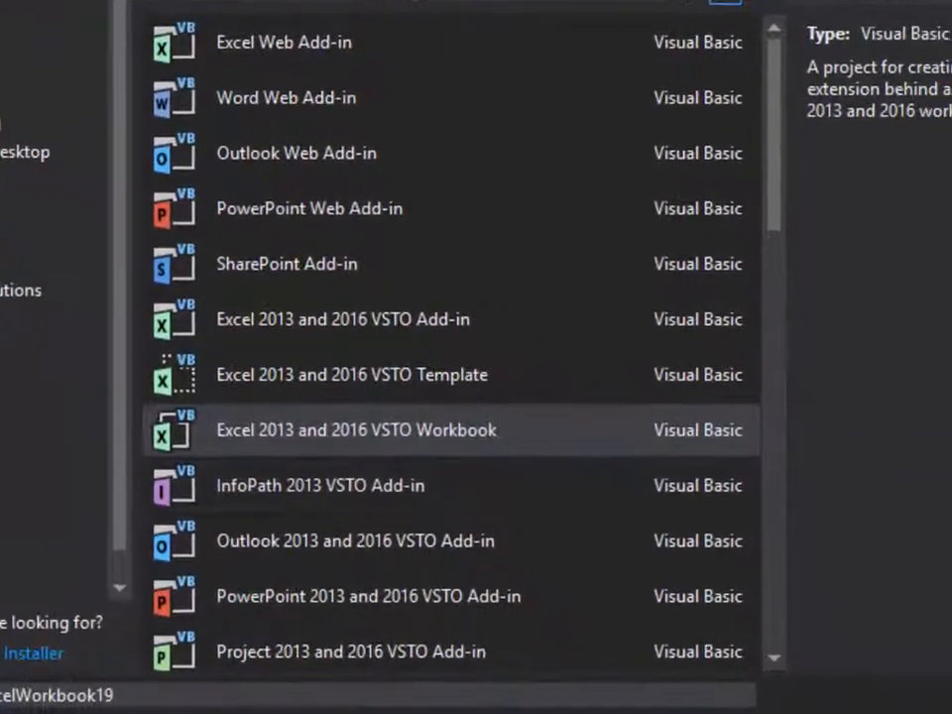
# - Try to create a Visual Basic Excel 2013 and 2016 VSTO Workbook project, ExcelWorkbook19, with a new .xlsx document
pyautogui.click(573, 531)
pyautogui.doubleClick(358, 430)
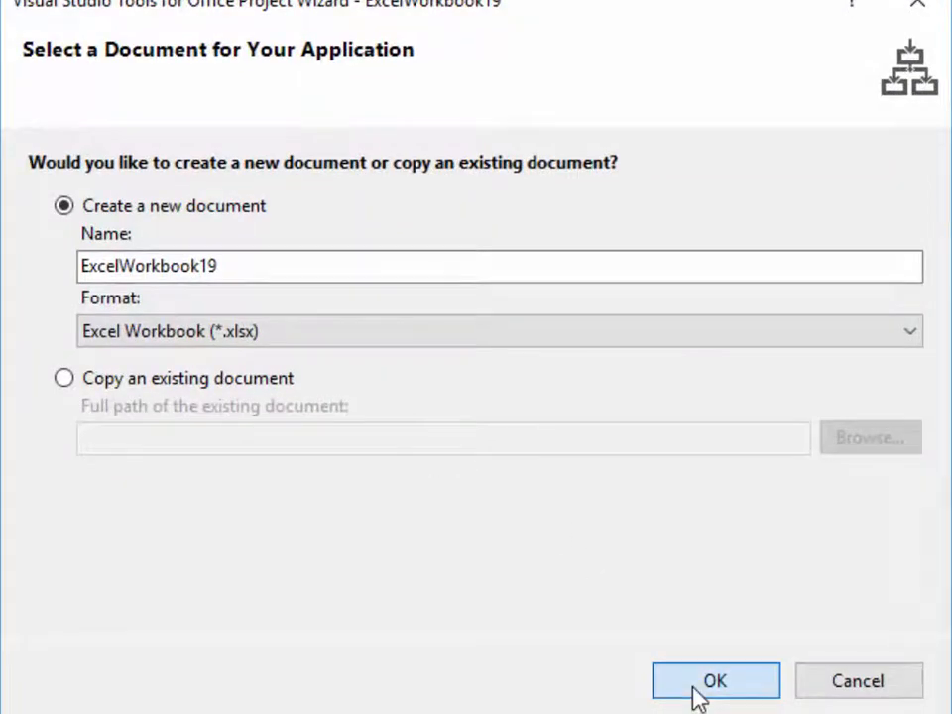
pyautogui.click(701, 694)
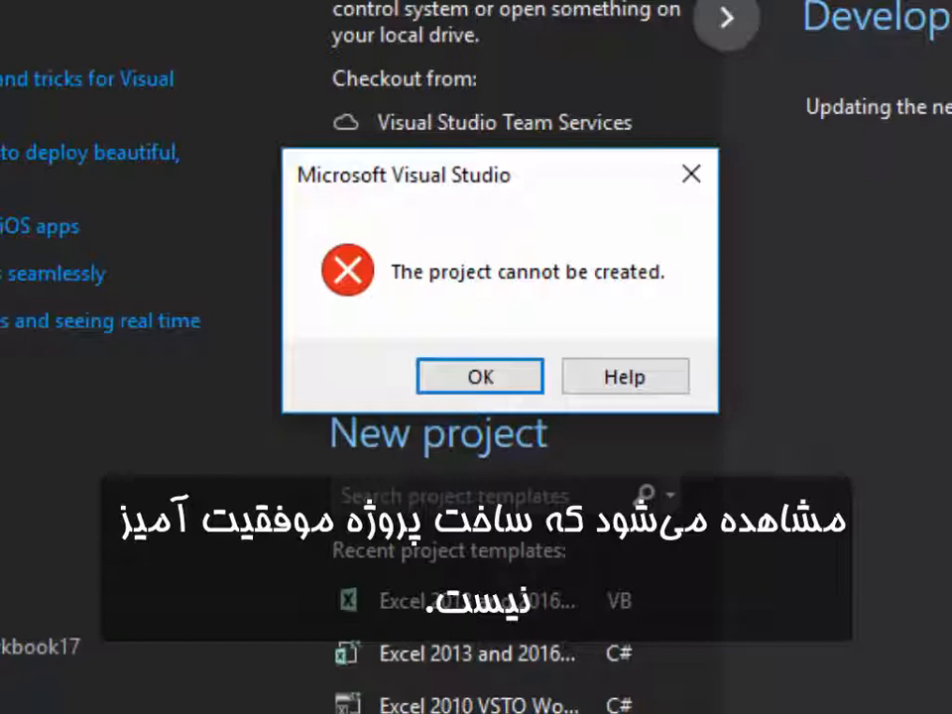
pyautogui.click(501, 376)
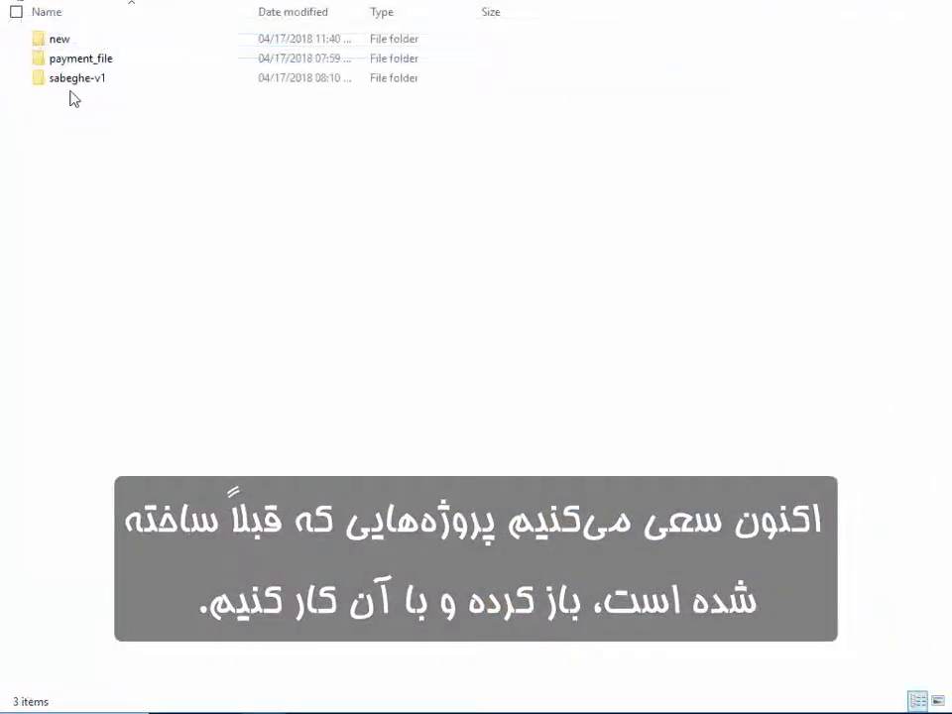
# - Open the sabeghe-v1 solution in Visual Studio and keep Solution Explorer docked above Properties, enlarged to show the project files
pyautogui.doubleClick(76, 79)
pyautogui.doubleClick(78, 84)
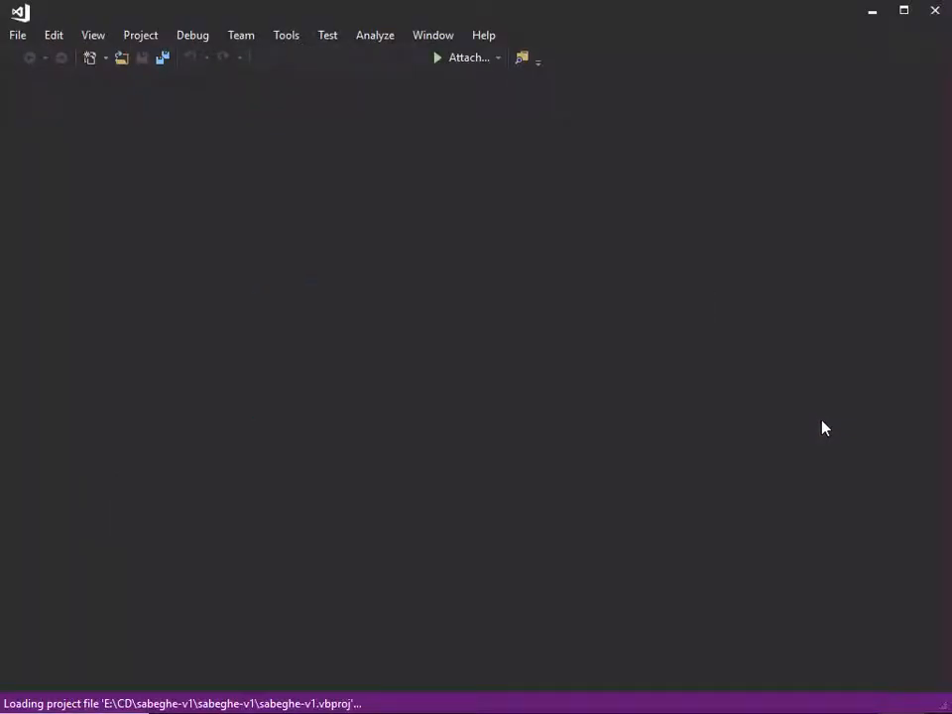
pyautogui.click(929, 111)
pyautogui.click(903, 89)
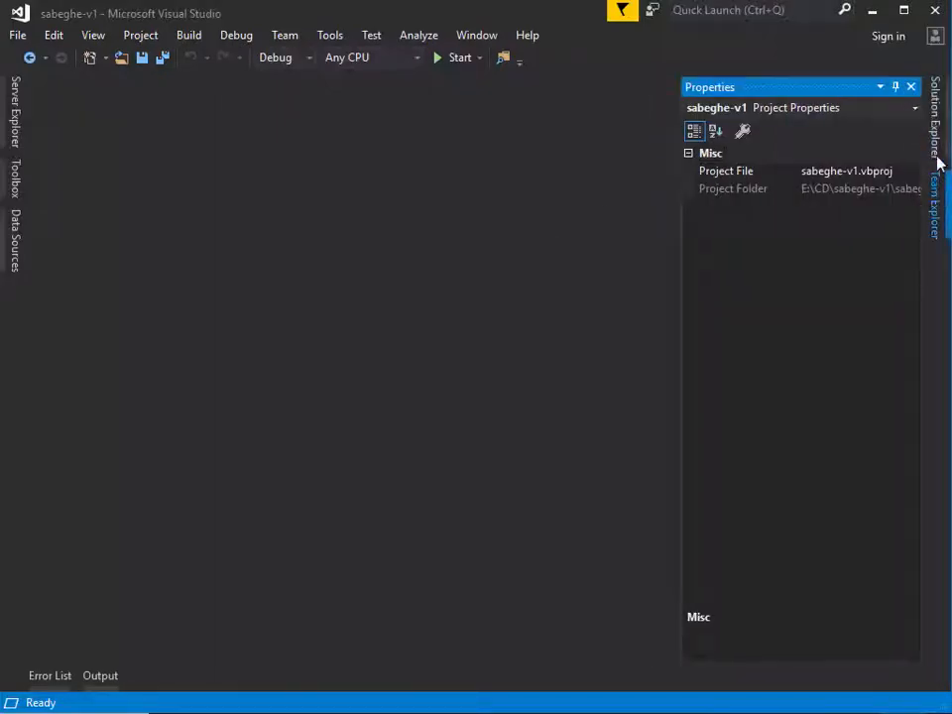
pyautogui.click(938, 148)
pyautogui.click(896, 90)
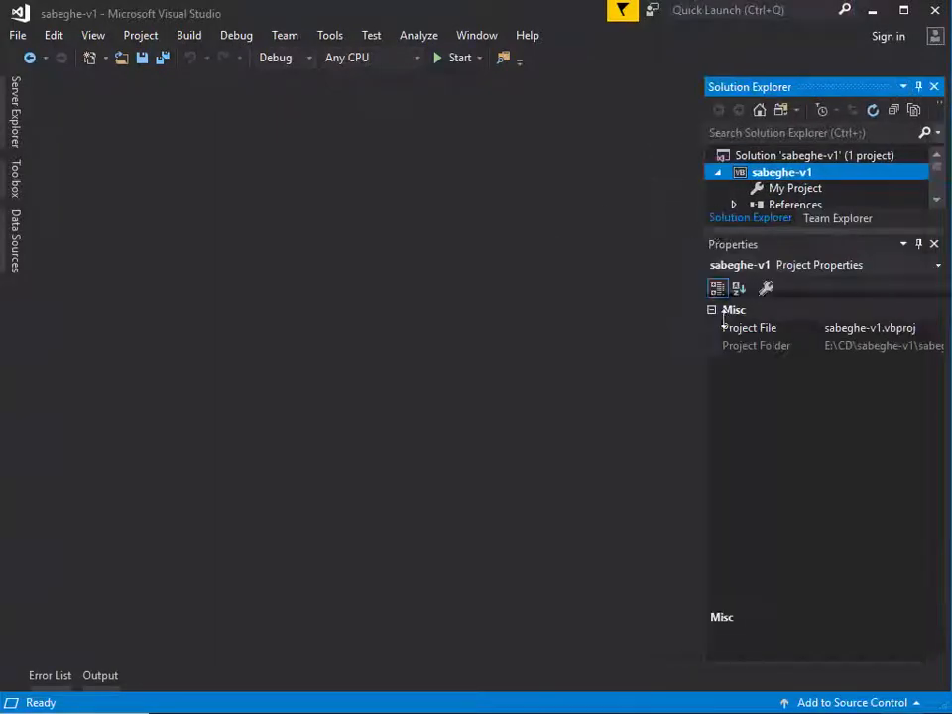
pyautogui.moveTo(734, 232); pyautogui.dragTo(731, 424)
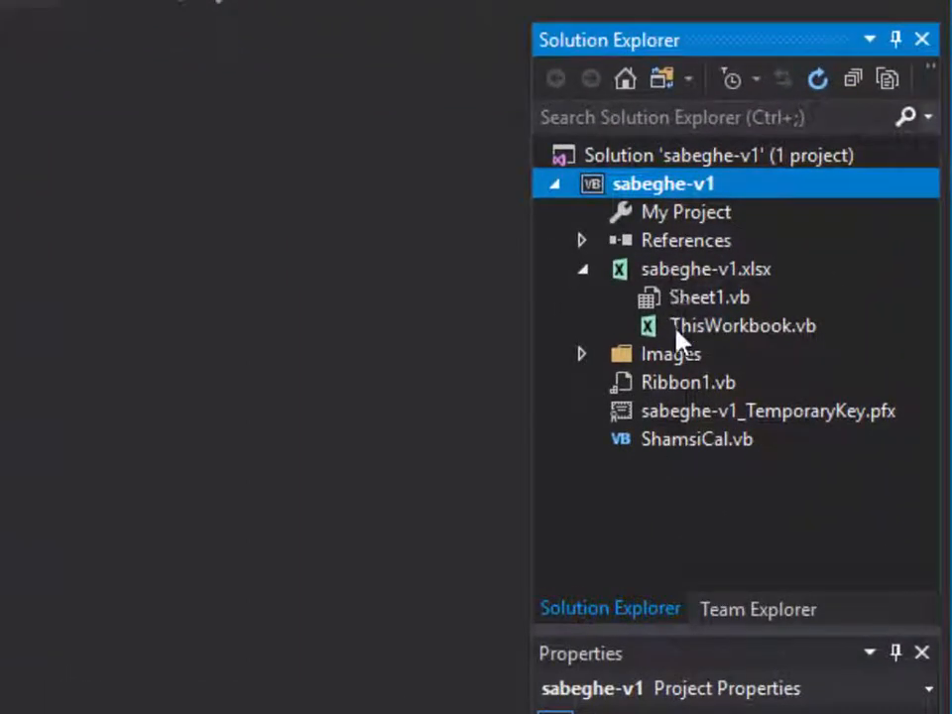
# - Try to open Sheet1.vb of the sabeghe-v1 workbook in its designer view
pyautogui.rightClick(652, 301)
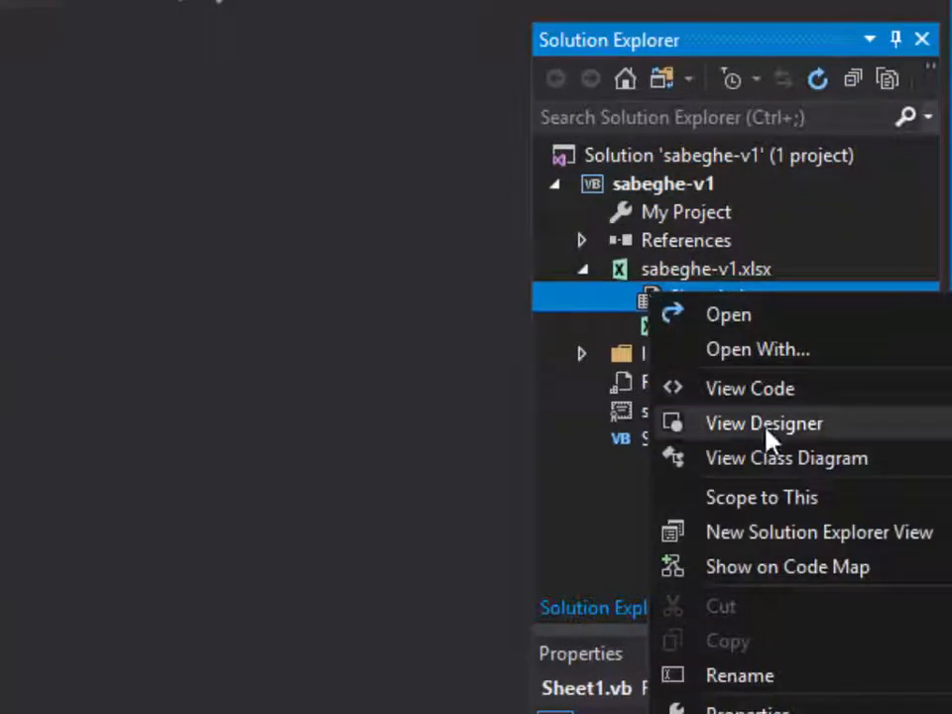
pyautogui.click(744, 424)
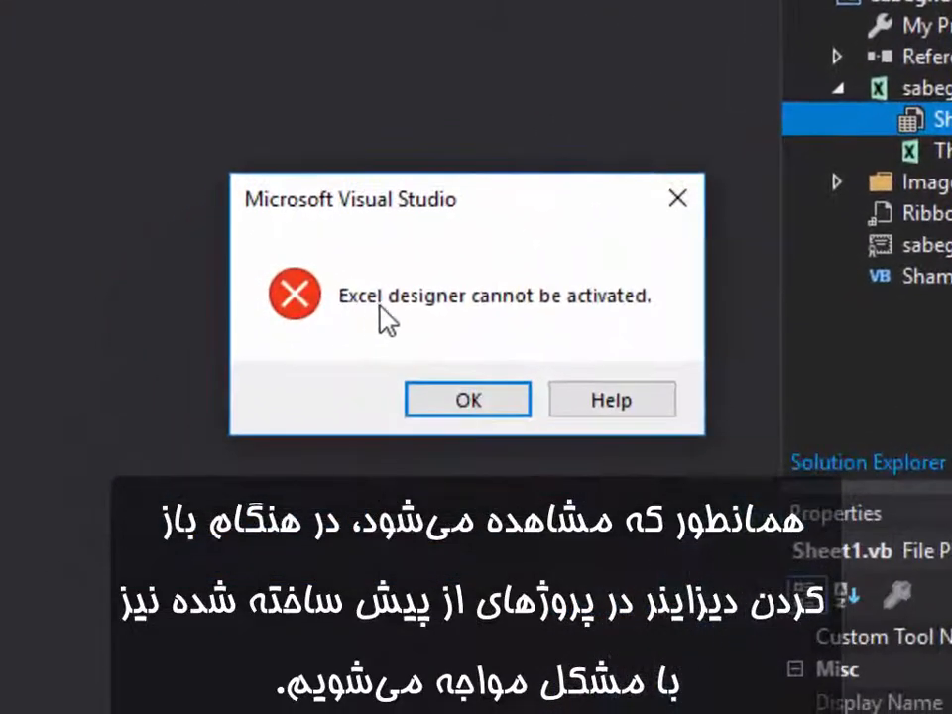
pyautogui.click(483, 397)
# - Check the installed Visual Studio version in the product information and close it
pyautogui.click(447, 2)
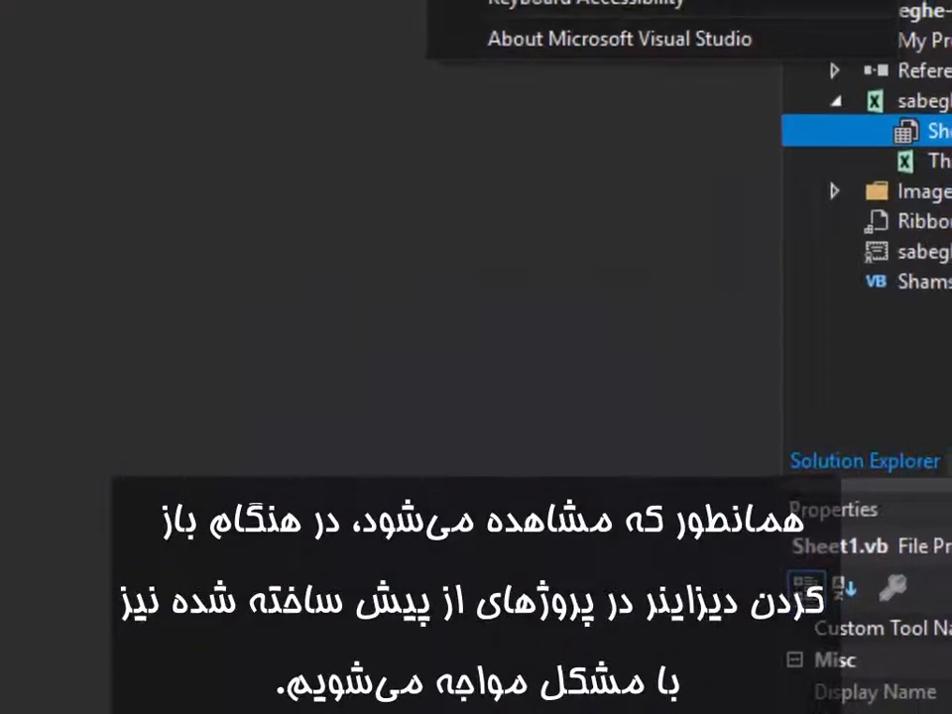
pyautogui.click(563, 75)
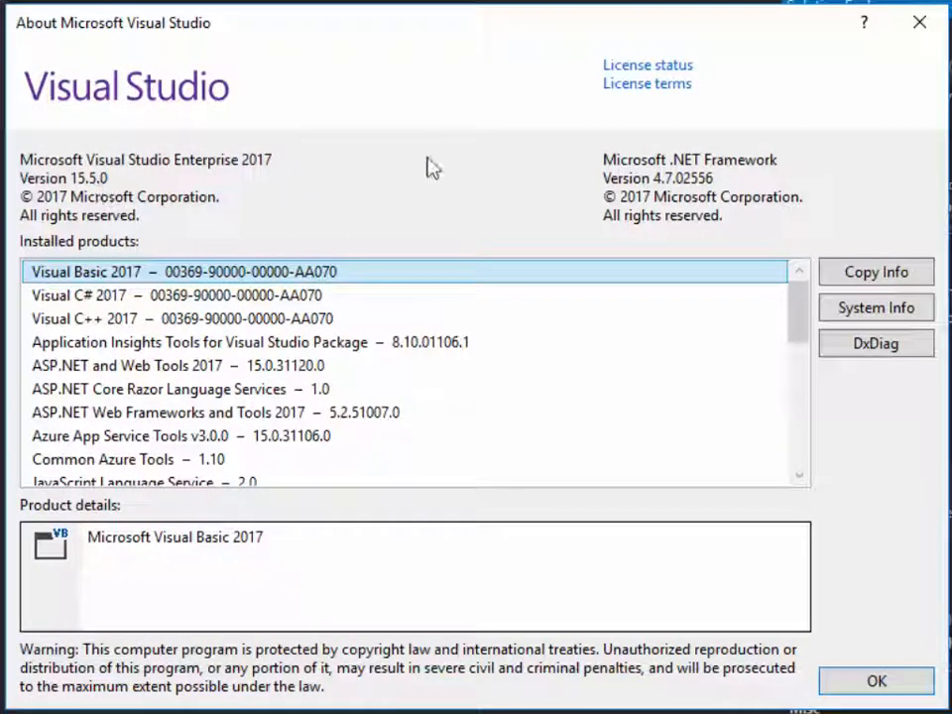
pyautogui.click(919, 23)
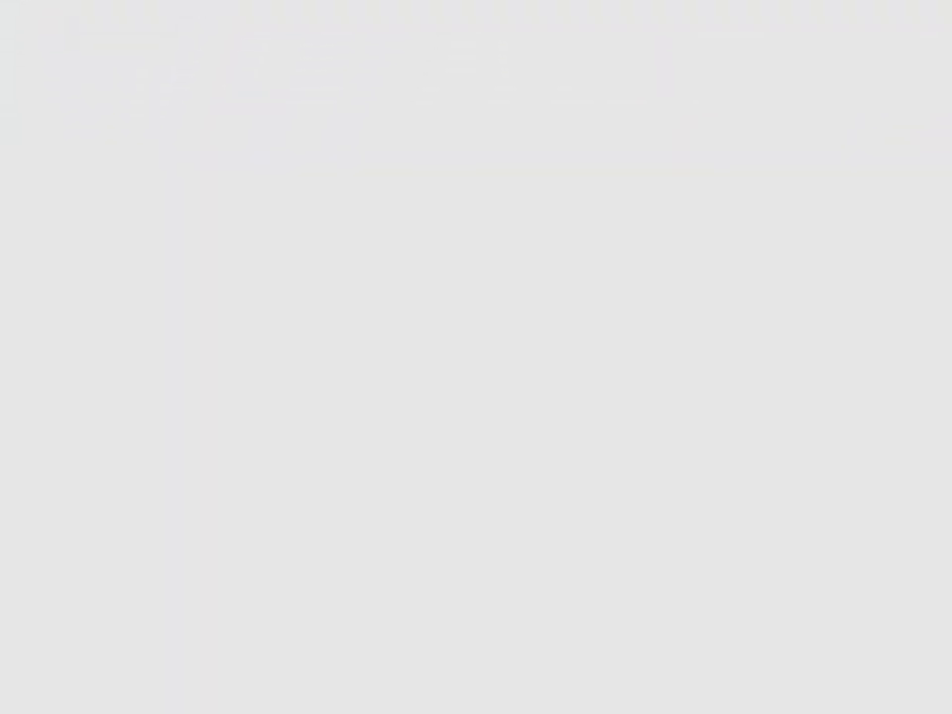
# - Switch to a File Explorer window and go to C:\Program Files (x86)\Common Files\microsoft shared\VBA\VBA7.1
pyautogui.click(34, 57)
pyautogui.click(100, 550)
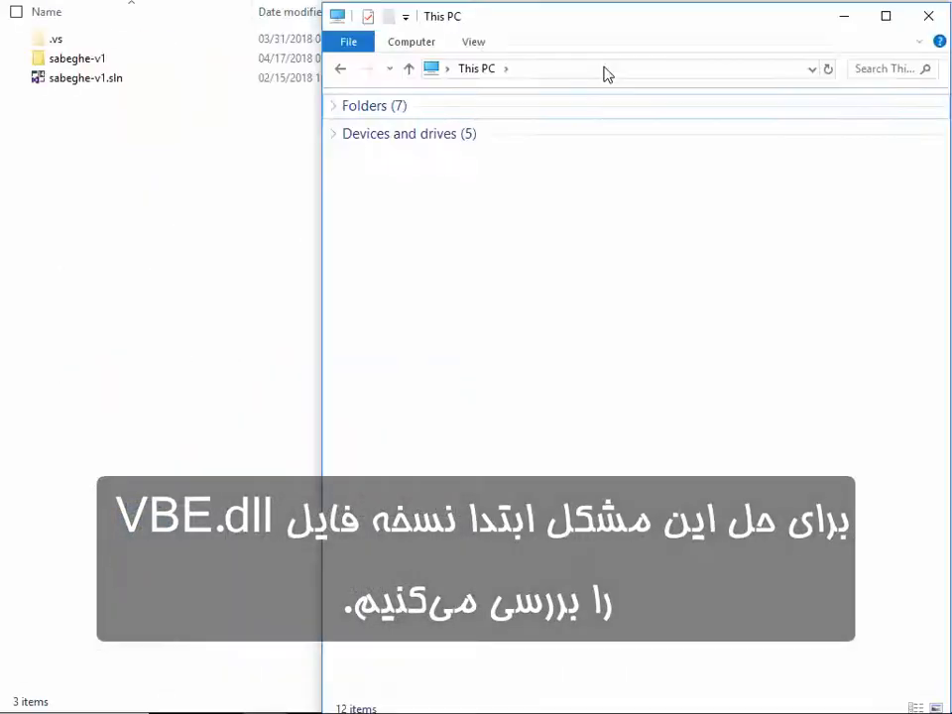
pyautogui.click(606, 72)
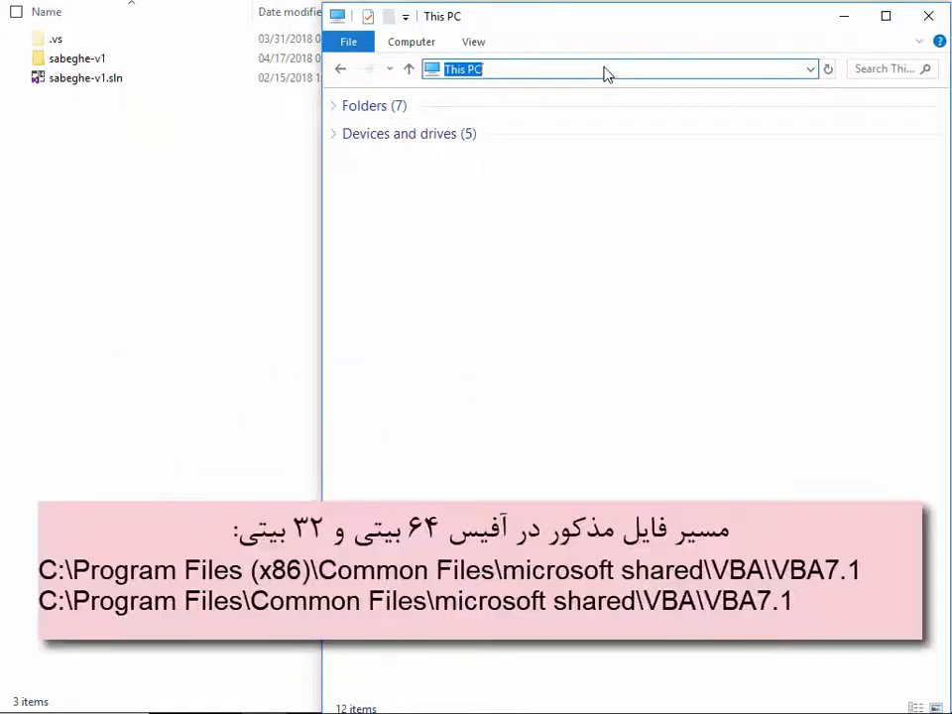
pyautogui.write('C:\\Program Files (x86)\\Common Files\\microsoft shared\\VBA\\VBA7.1')
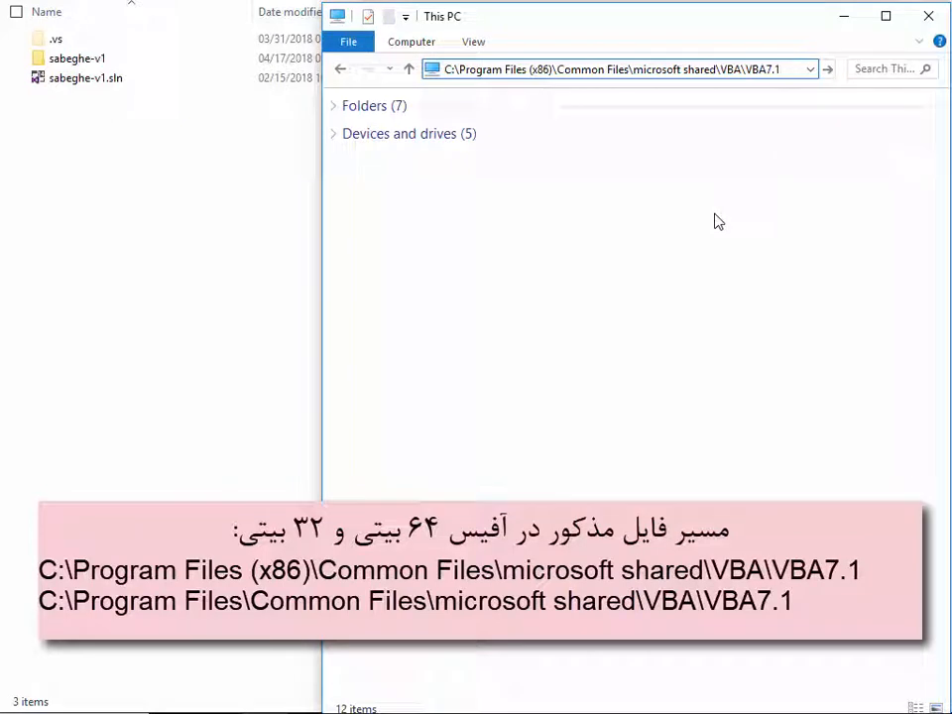
pyautogui.press('Return')
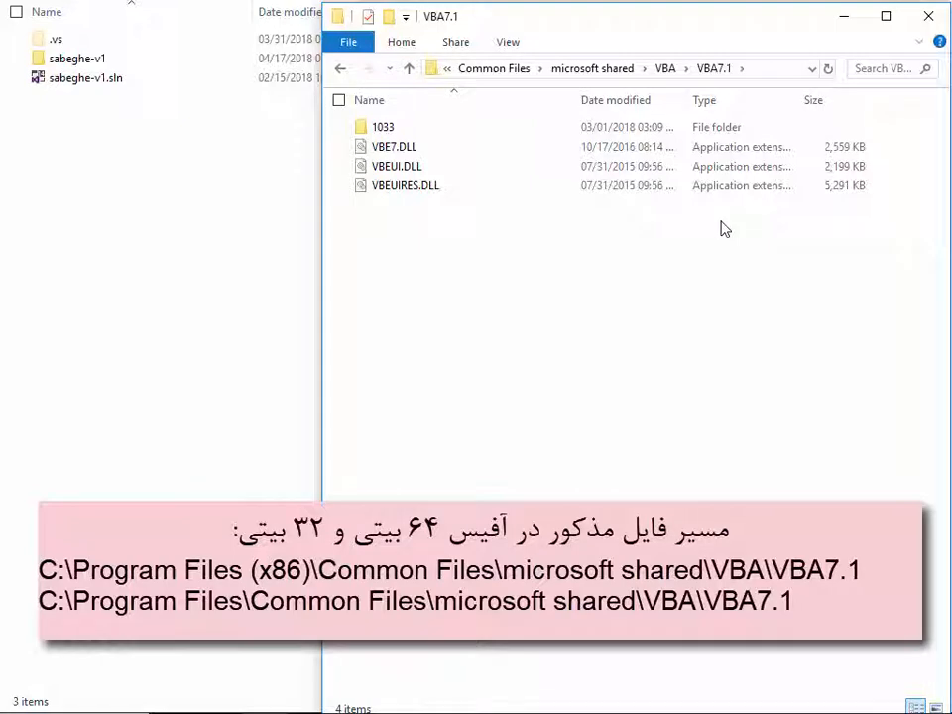
# - Check the file version of VBE7.DLL in the VBA7.1 folder through its property details
pyautogui.click(363, 149)
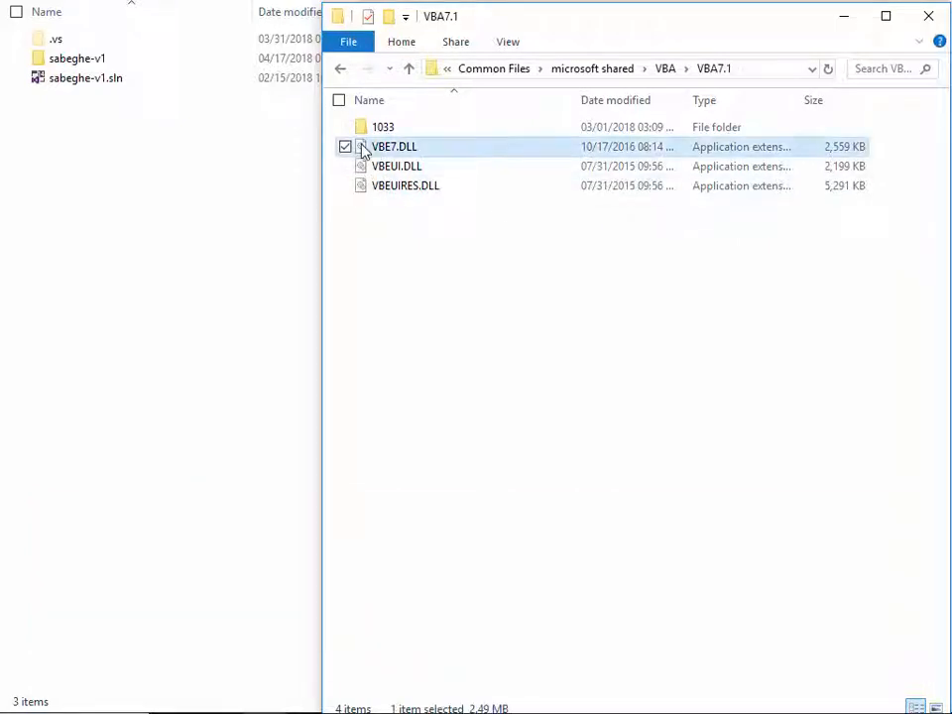
pyautogui.rightClick(363, 147)
pyautogui.click(455, 526)
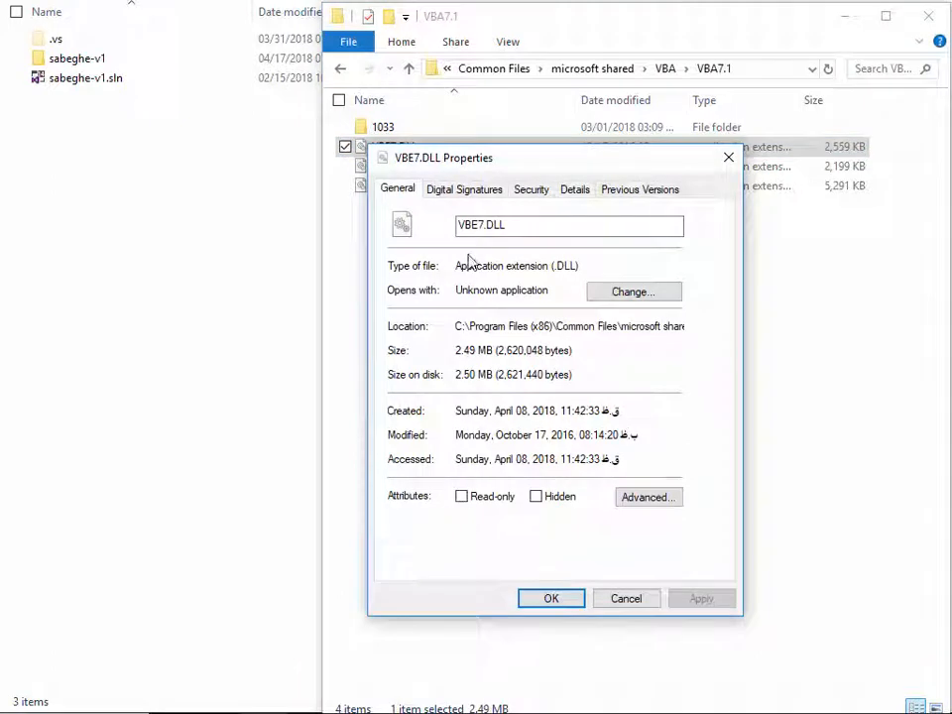
pyautogui.click(575, 189)
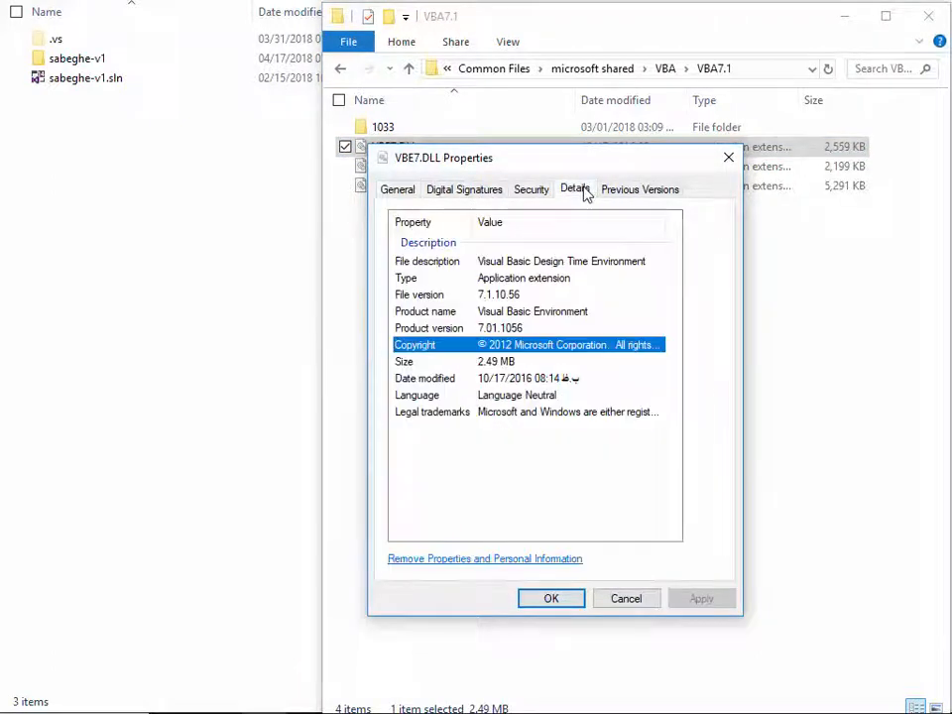
pyautogui.click(427, 296)
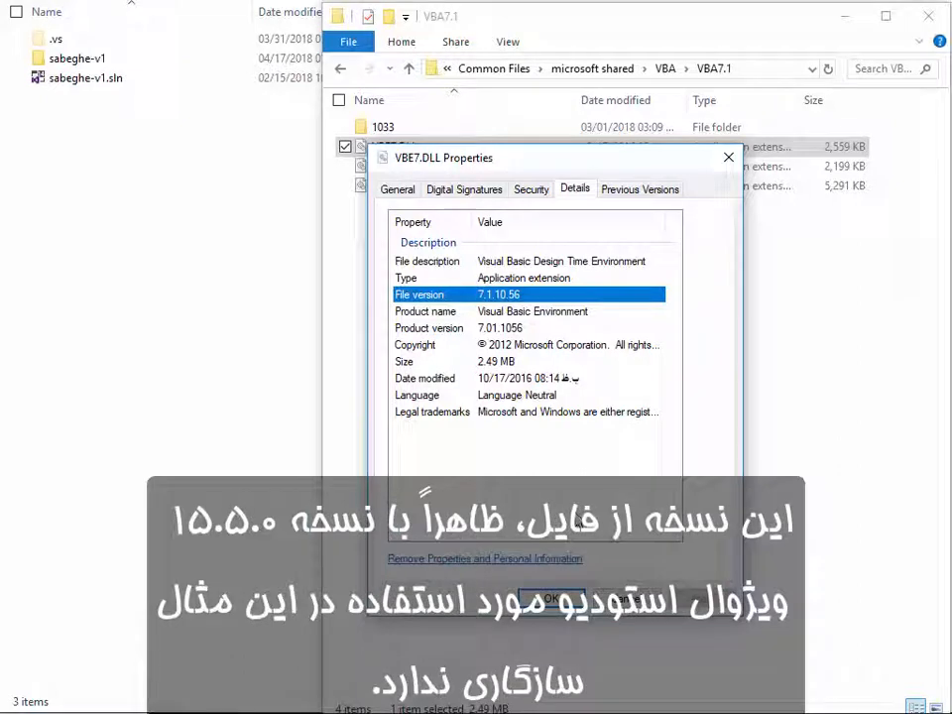
pyautogui.click(554, 599)
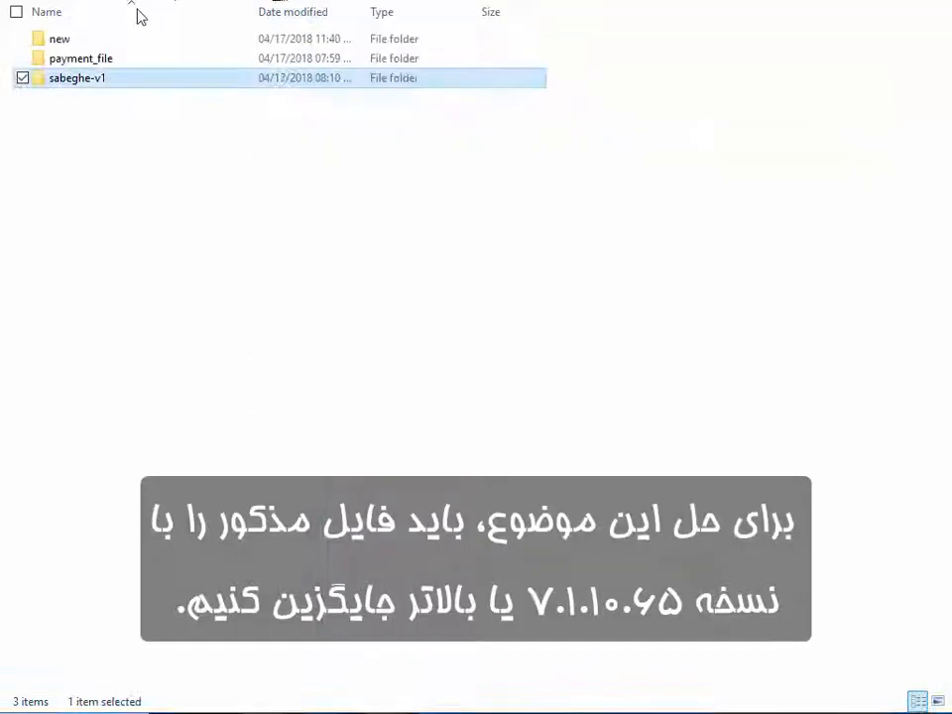
# - Open the folder named new and check the file version of the replacement VBE7.DLL in its property details
pyautogui.click(63, 40)
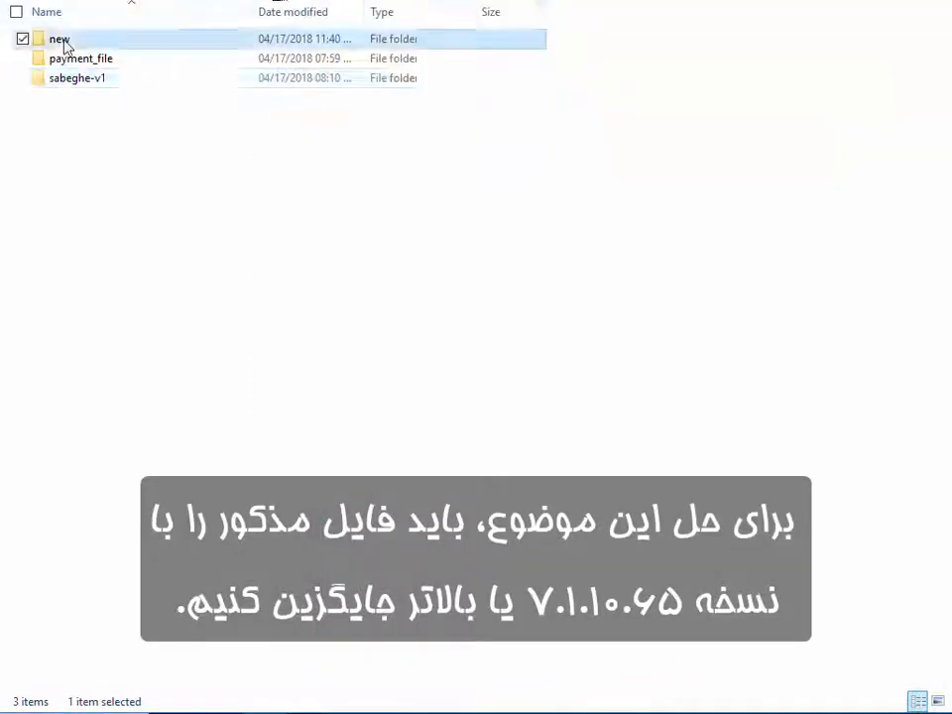
pyautogui.doubleClick(64, 40)
pyautogui.click(70, 45)
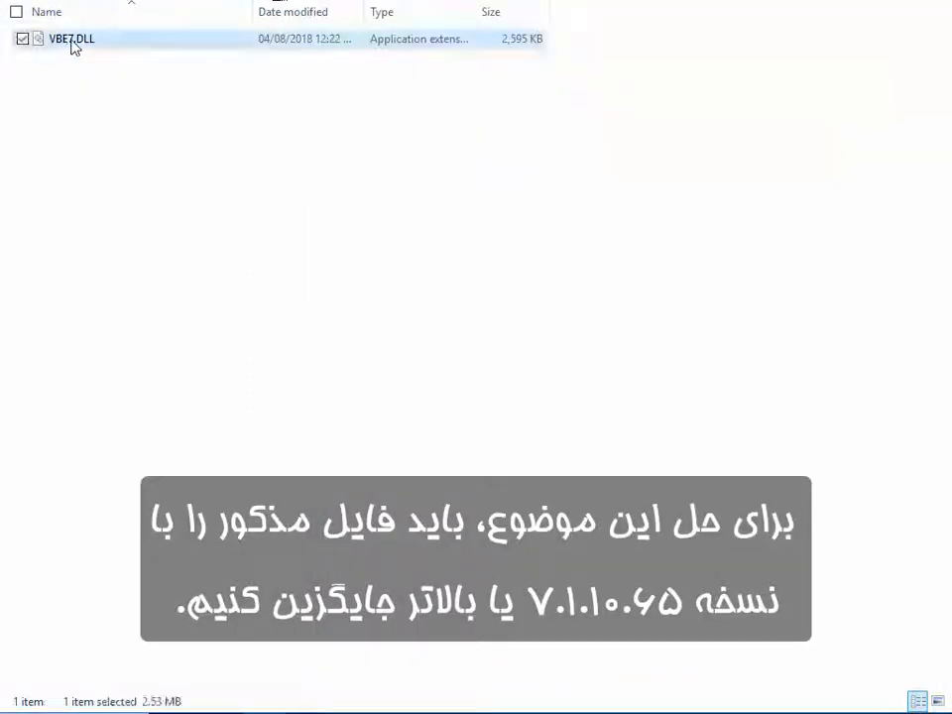
pyautogui.hotkey('alt', 'Return')
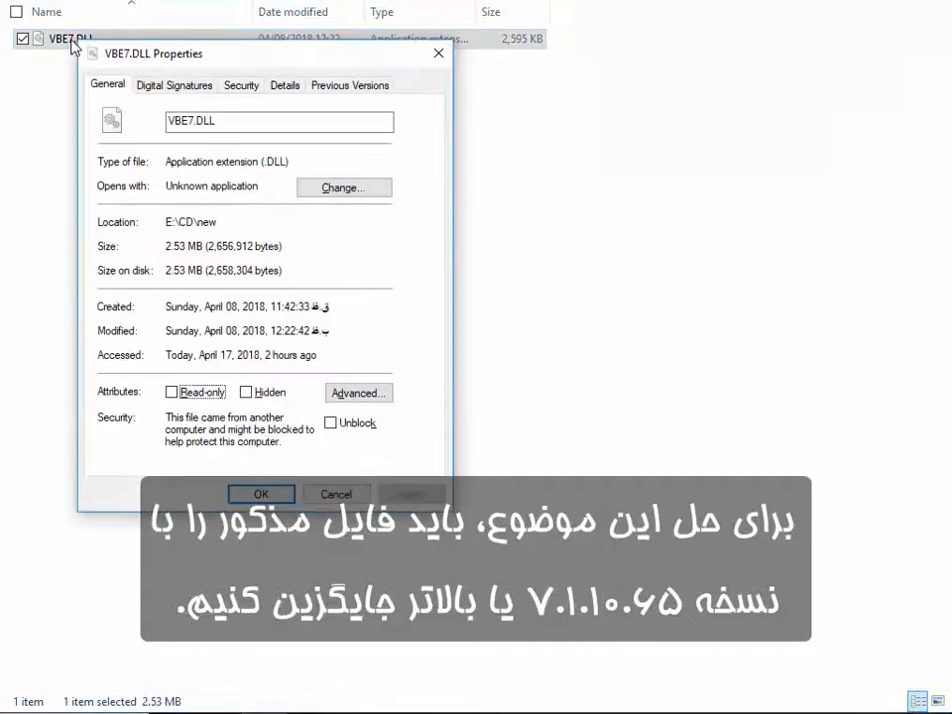
pyautogui.click(284, 86)
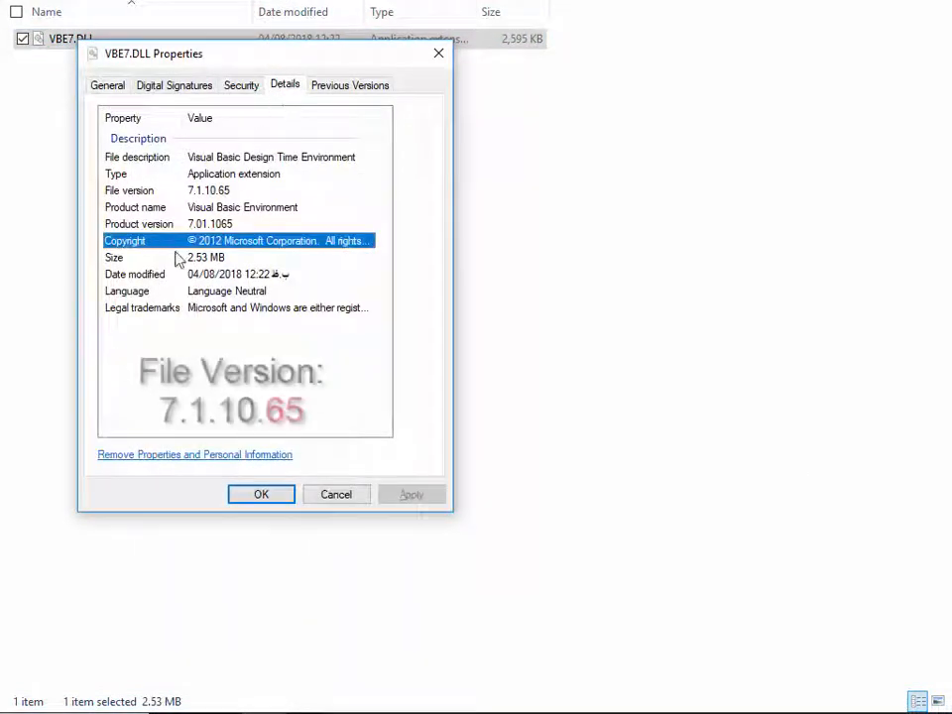
pyautogui.click(156, 192)
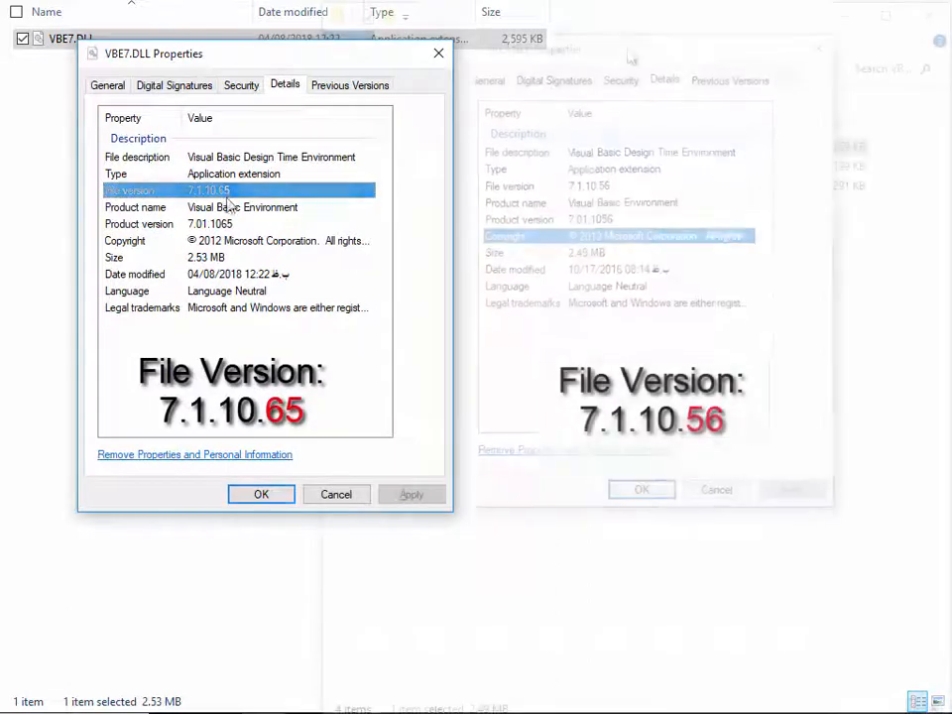
# - Compare the file versions of the installed and replacement VBE7.DLL files side by side, and close both property dialogs
pyautogui.click(612, 226)
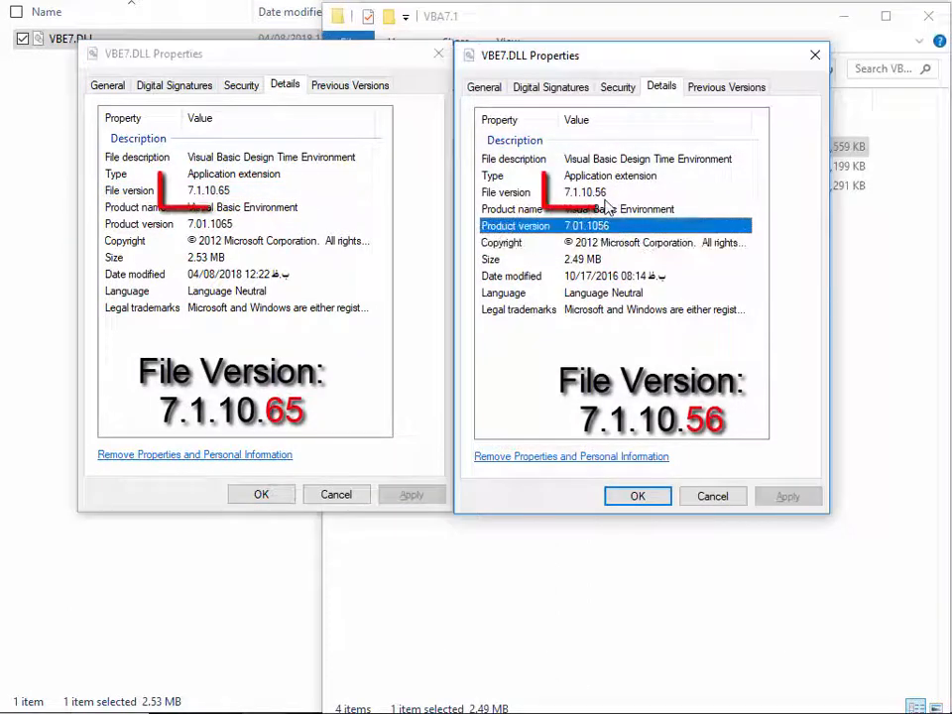
pyautogui.click(595, 194)
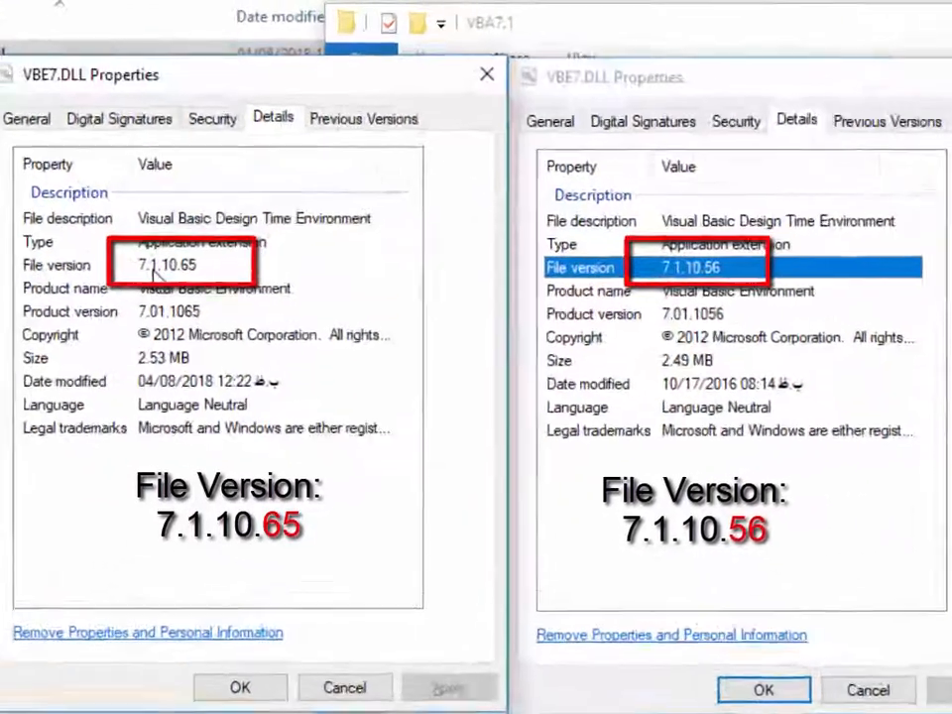
pyautogui.click(229, 197)
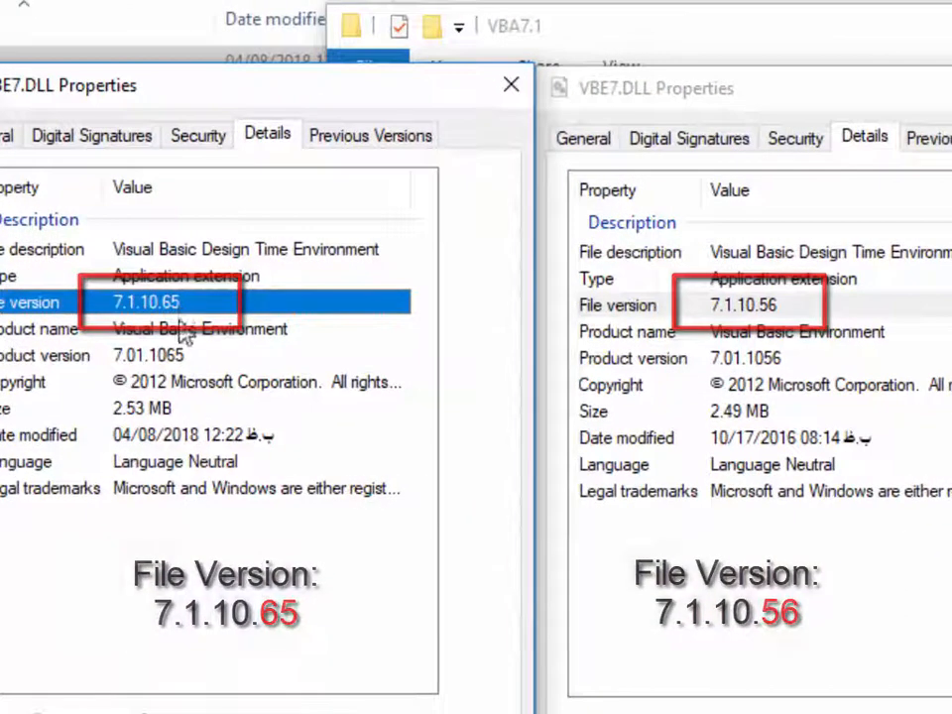
pyautogui.click(233, 713)
pyautogui.click(751, 713)
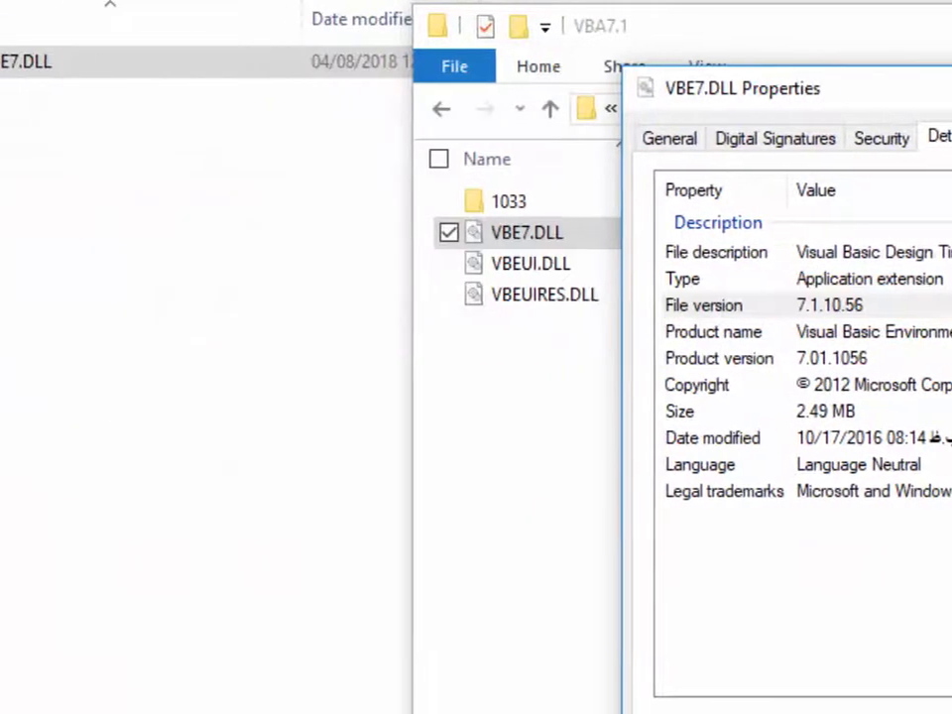
# - Examine the digital signature of the replacement VBE7.DLL, including its signer
pyautogui.click(83, 66)
pyautogui.hotkey('alt', 'Return')
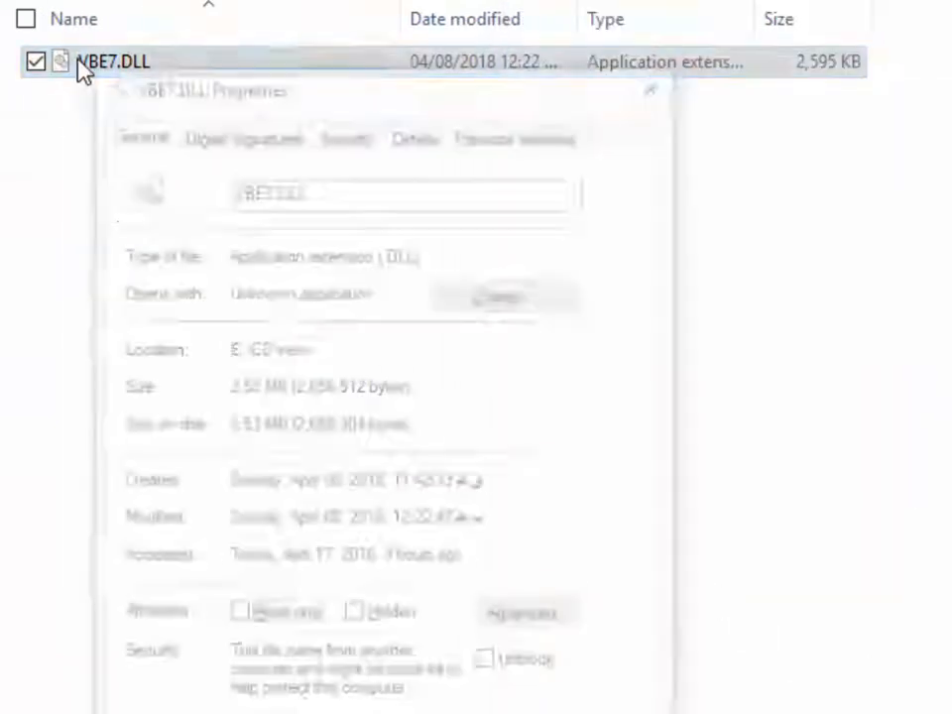
pyautogui.click(203, 132)
pyautogui.click(200, 251)
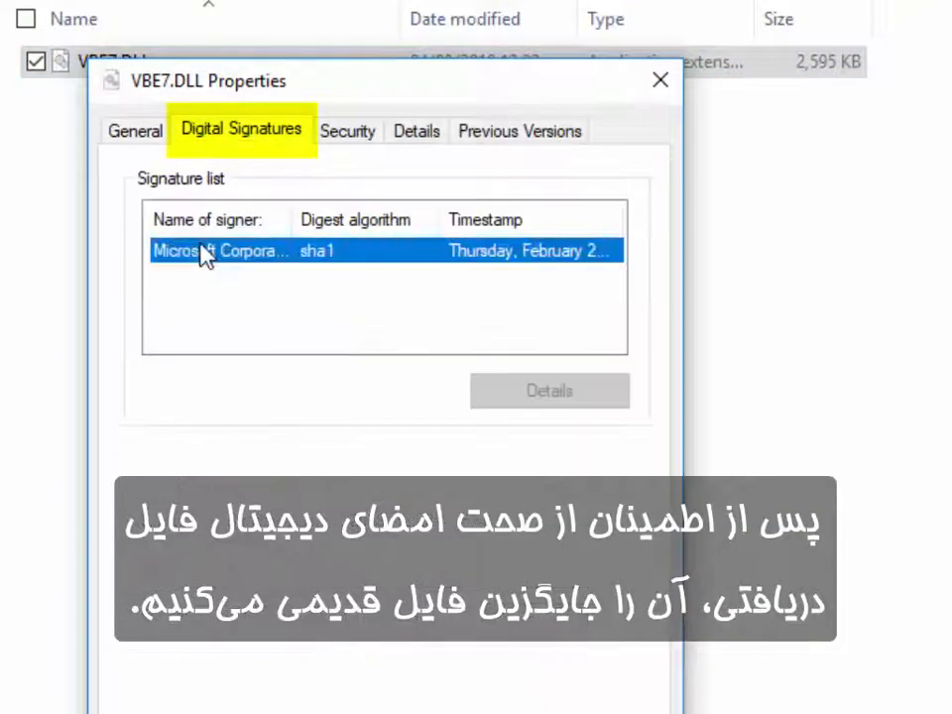
pyautogui.moveTo(293, 215); pyautogui.dragTo(352, 214)
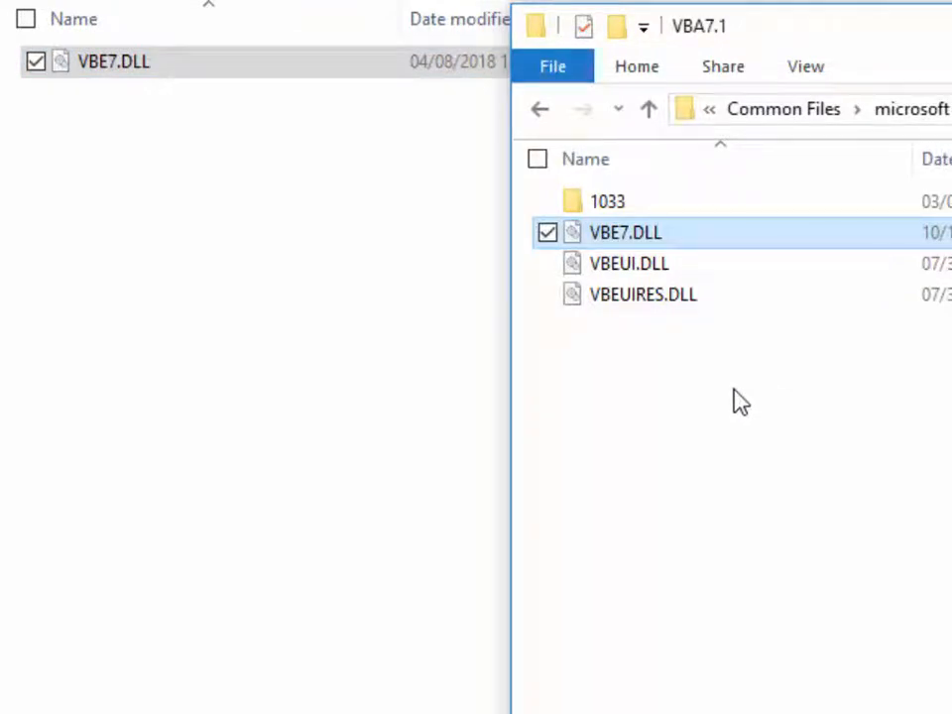
# - Back up the old VBE7.DLL in the VBA7.1 folder by renaming it to VBE7.DLL.bak
pyautogui.click(723, 421)
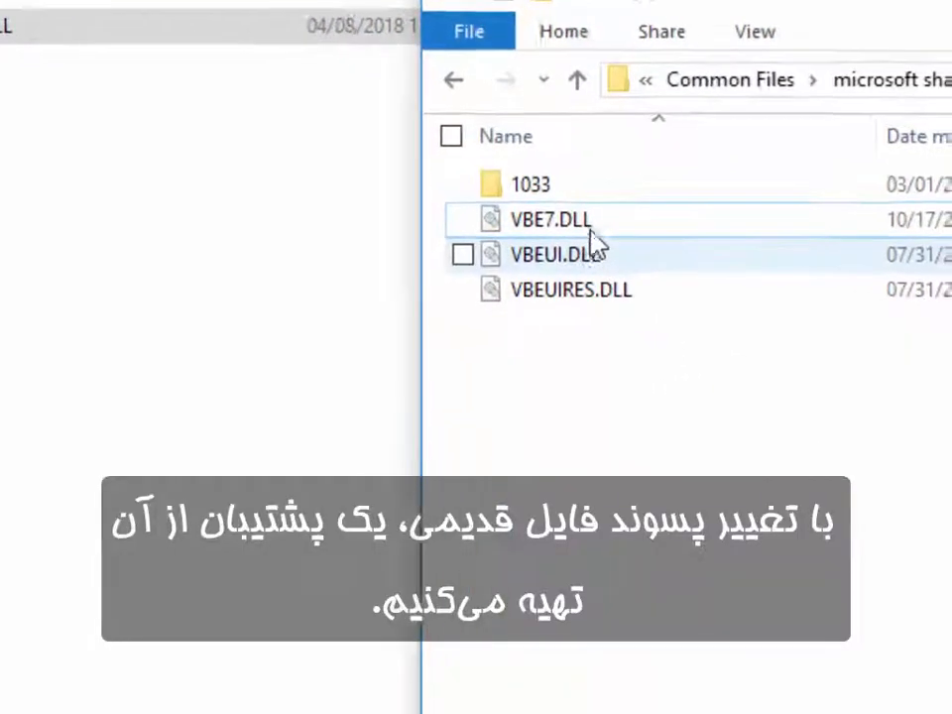
pyautogui.click(596, 224)
pyautogui.press('F2')
pyautogui.click(606, 225)
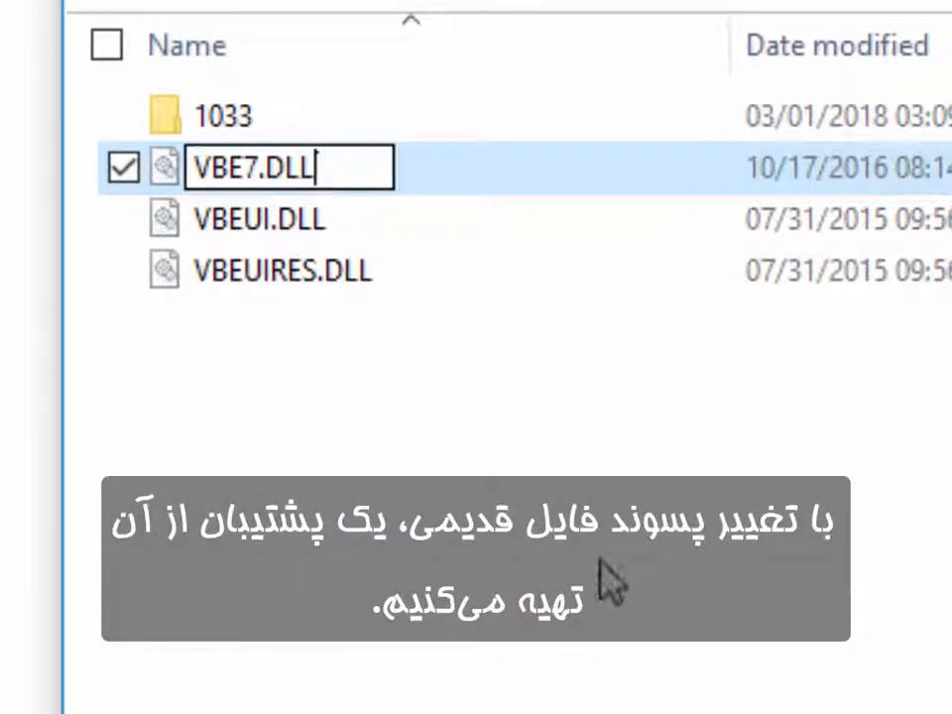
pyautogui.write('.')
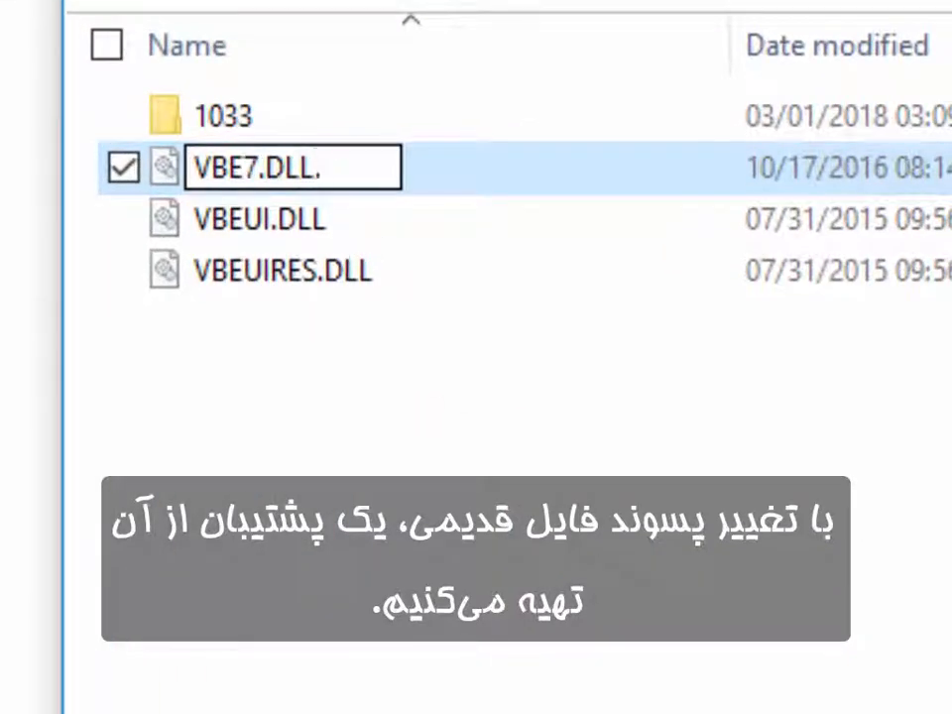
pyautogui.write('bak')
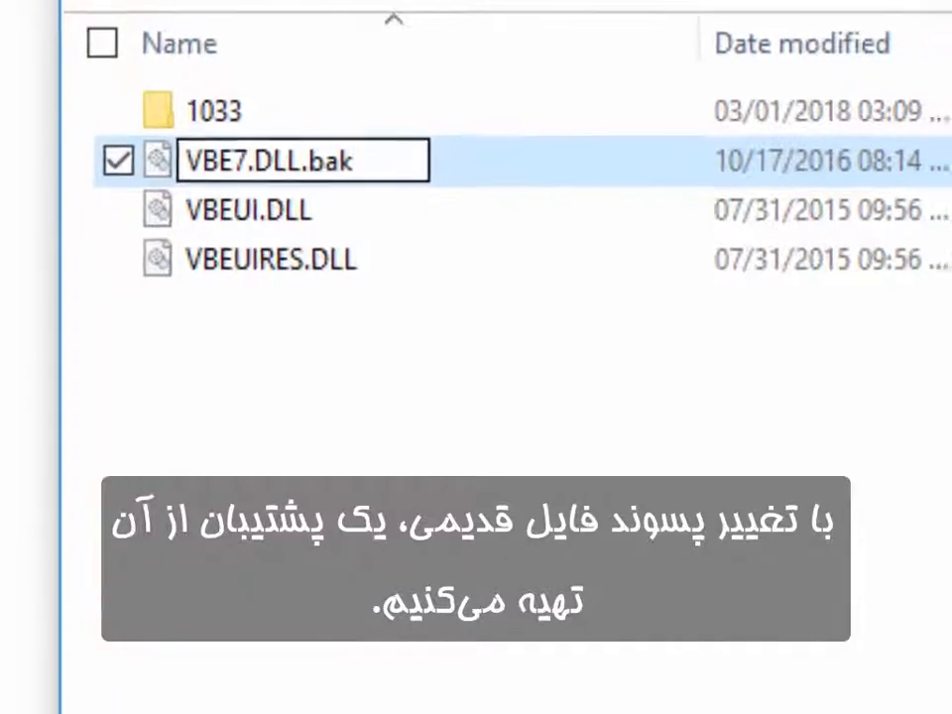
pyautogui.press('Return')
pyautogui.press('Return')
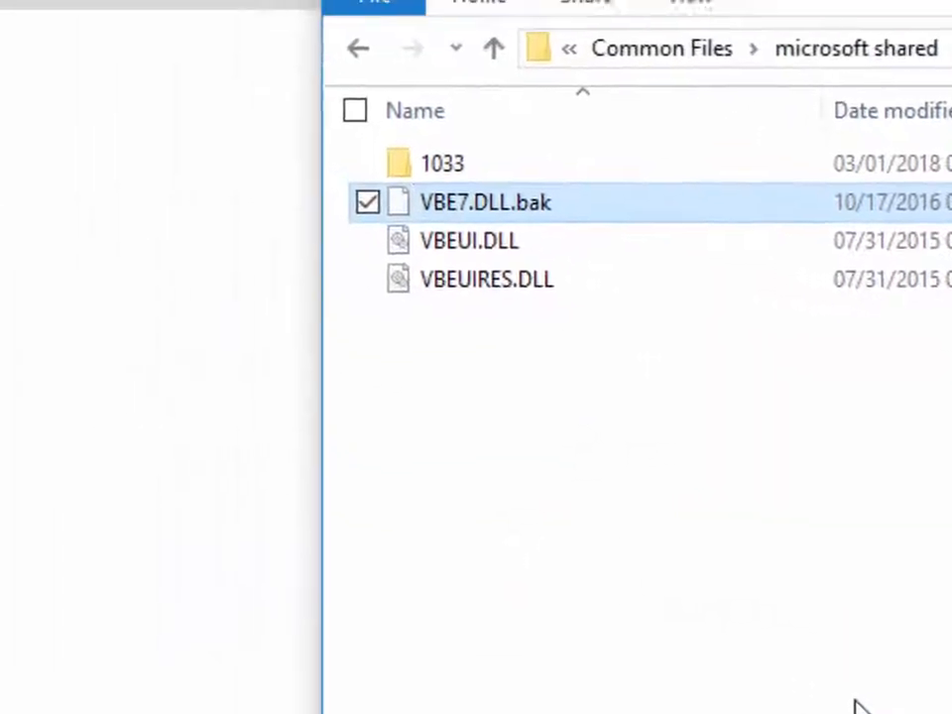
# - Copy the replacement VBE7.DLL into the VBA7.1 folder, granting administrator permission for the copy
pyautogui.moveTo(144, 79); pyautogui.dragTo(833, 569)
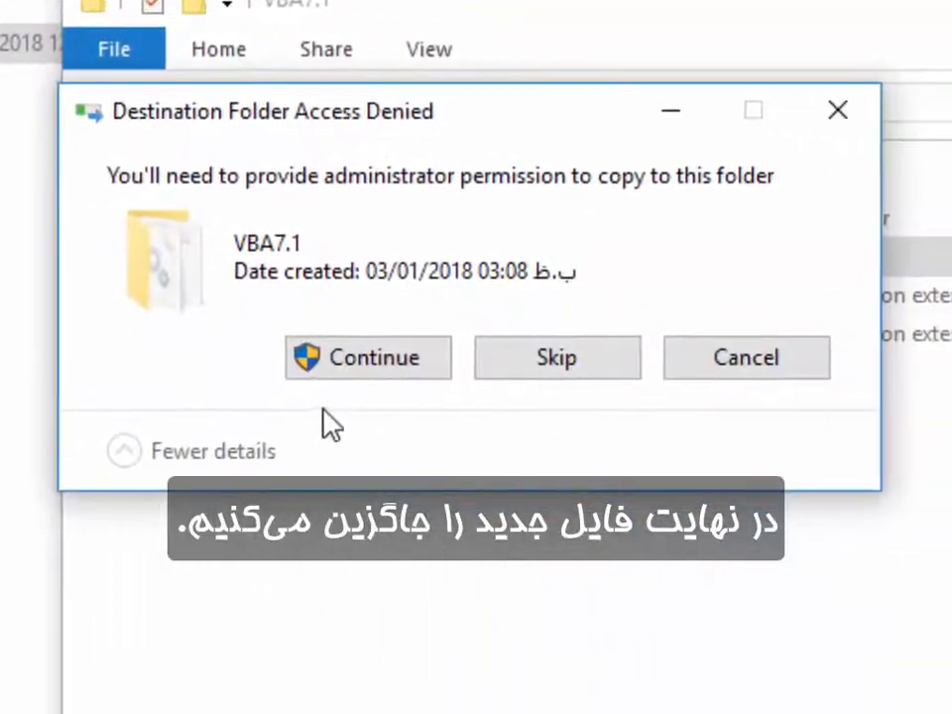
pyautogui.click(561, 374)
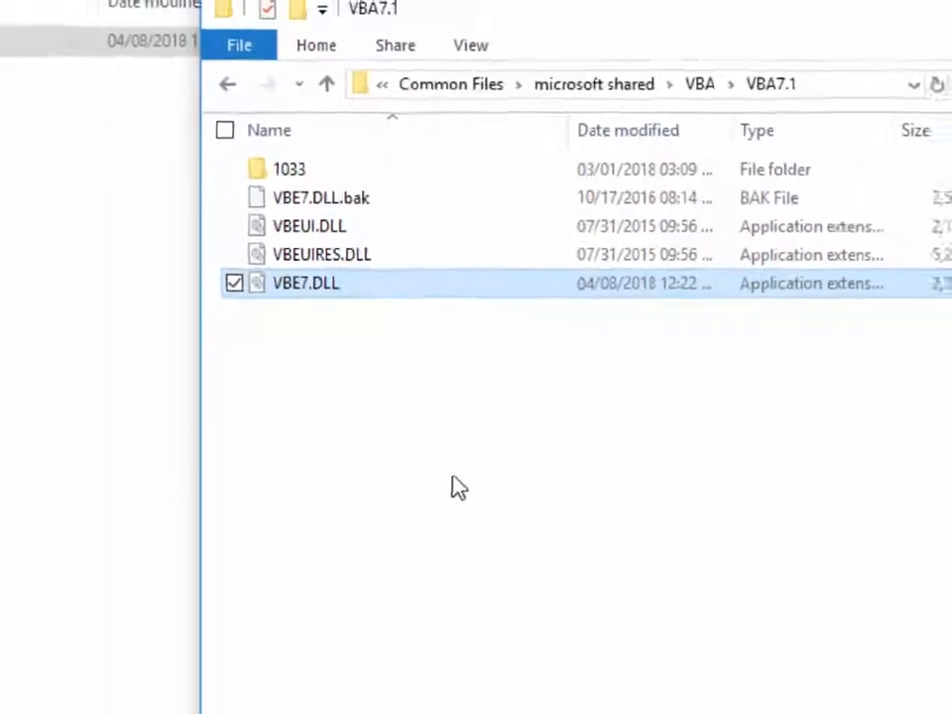
pyautogui.click(454, 485)
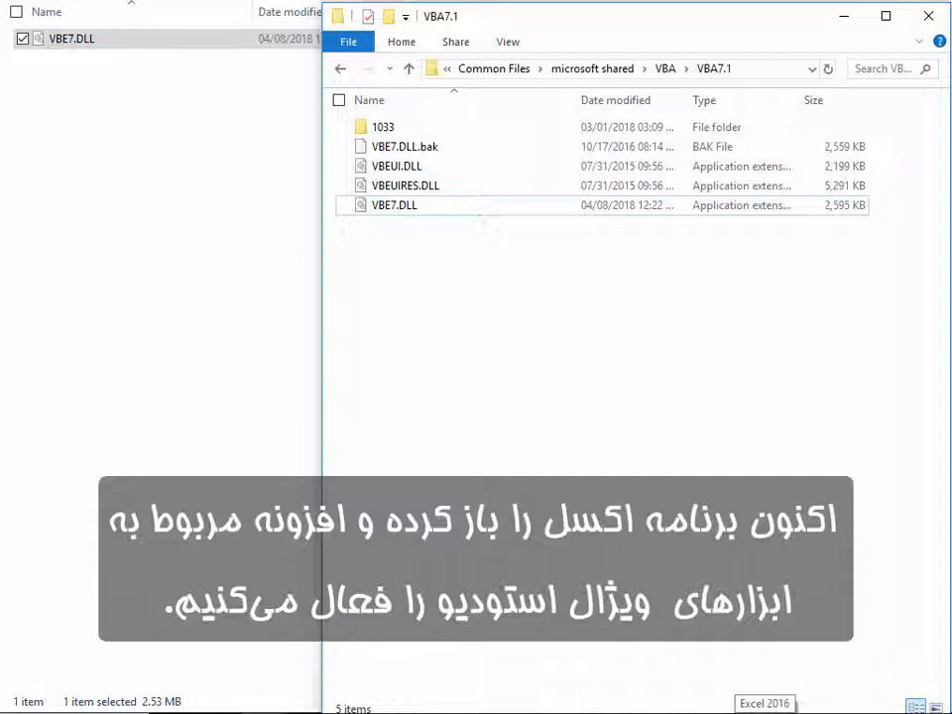
# - In Excel 2016, enable the COM add-in Visual Studio Tools for Office Design-Time Adaptor for Excel, and minimize Excel
pyautogui.click(764, 712)
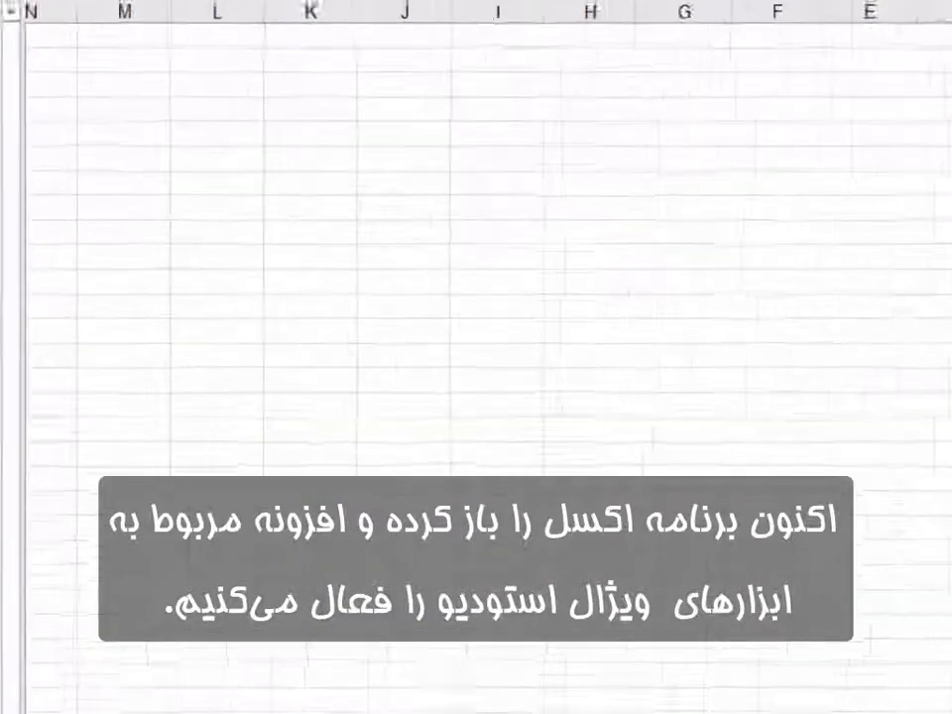
pyautogui.click(26, 42)
pyautogui.click(58, 484)
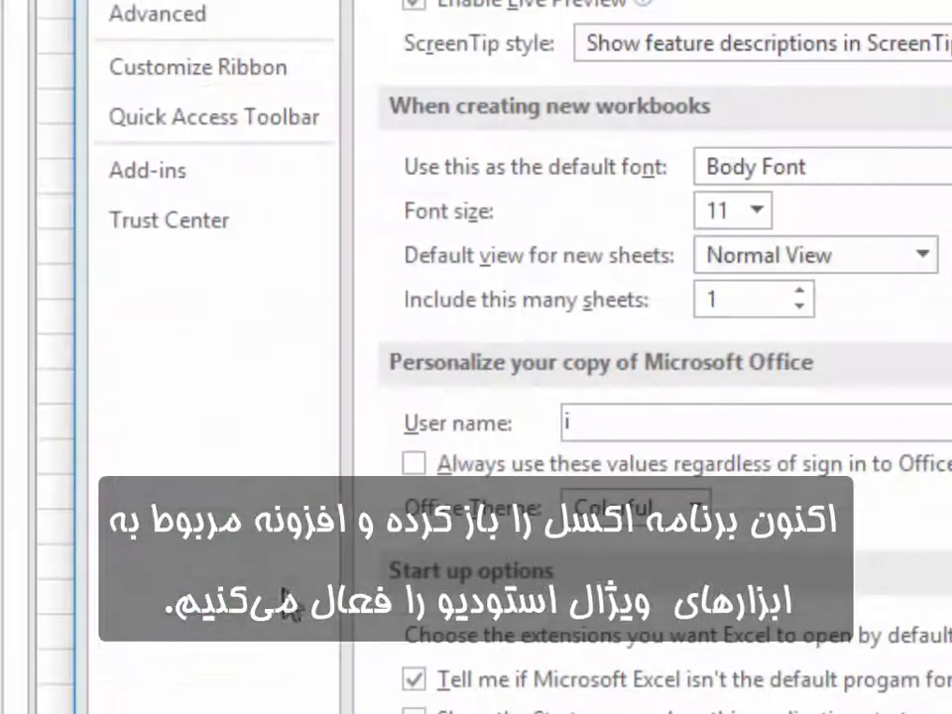
pyautogui.click(203, 170)
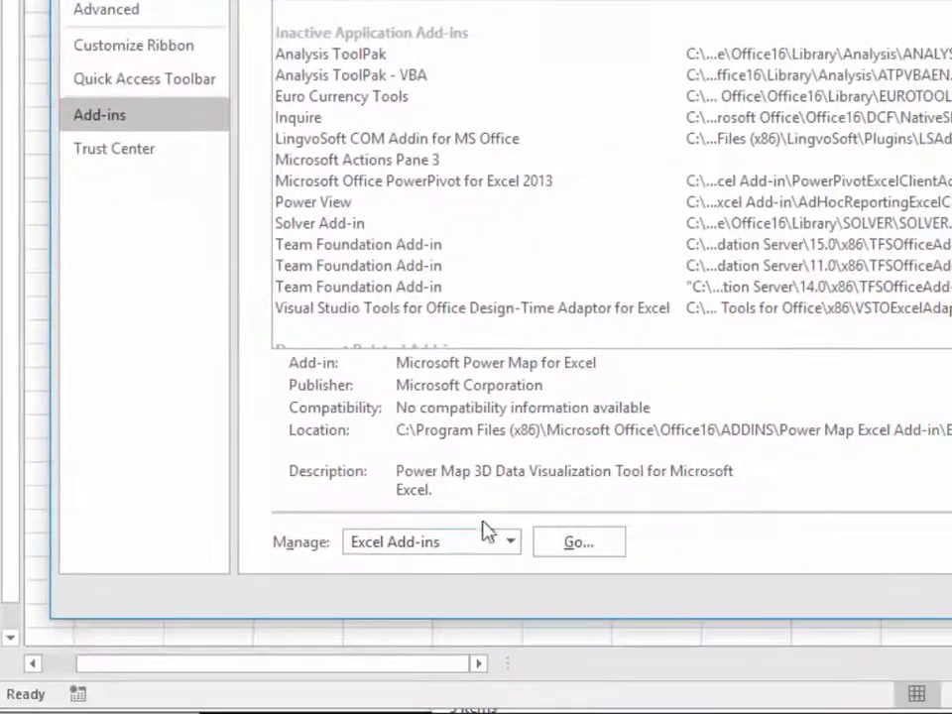
pyautogui.click(501, 541)
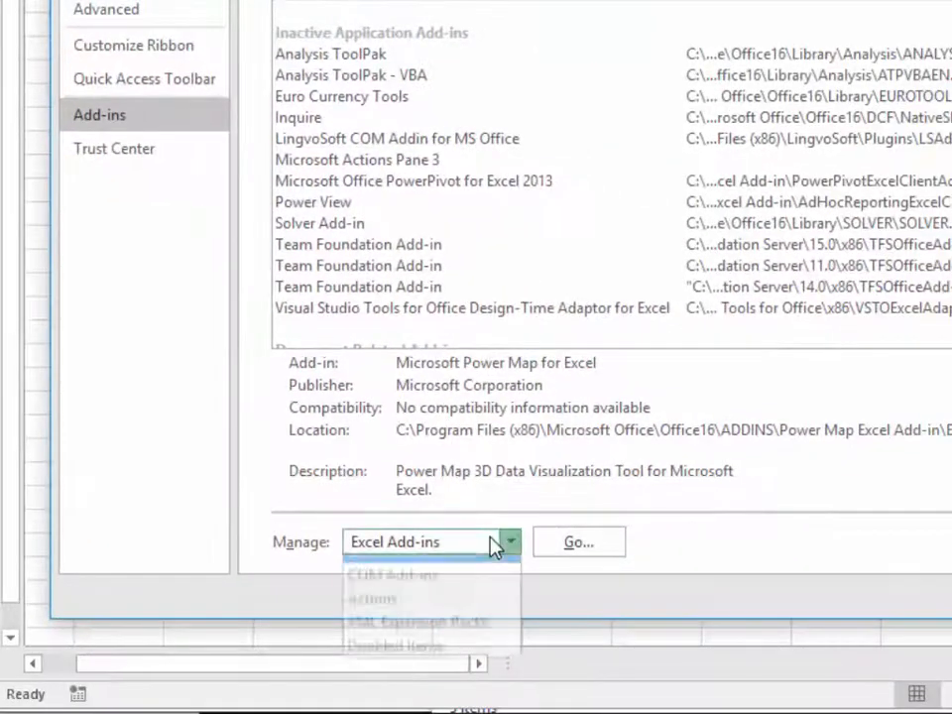
pyautogui.click(425, 592)
pyautogui.click(565, 546)
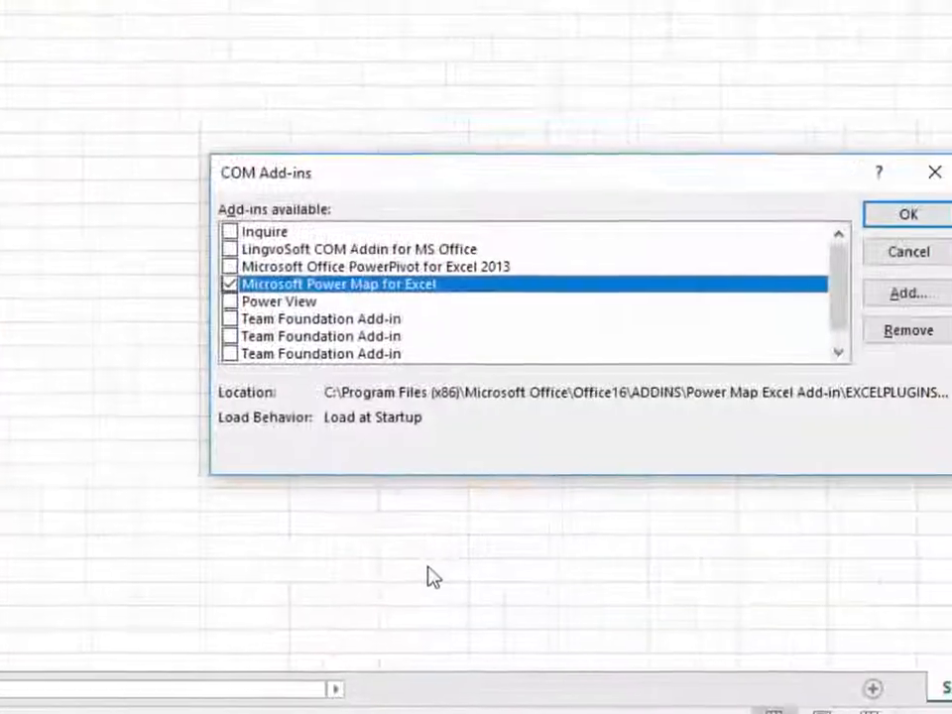
pyautogui.scroll(-1, 198, 383)
pyautogui.click(105, 377)
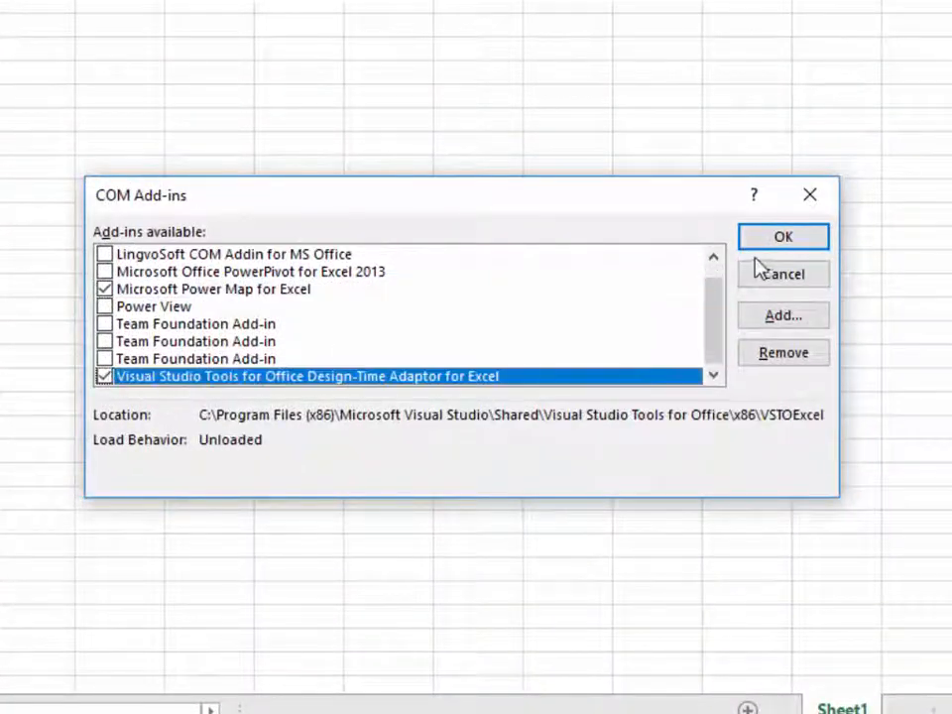
pyautogui.click(783, 238)
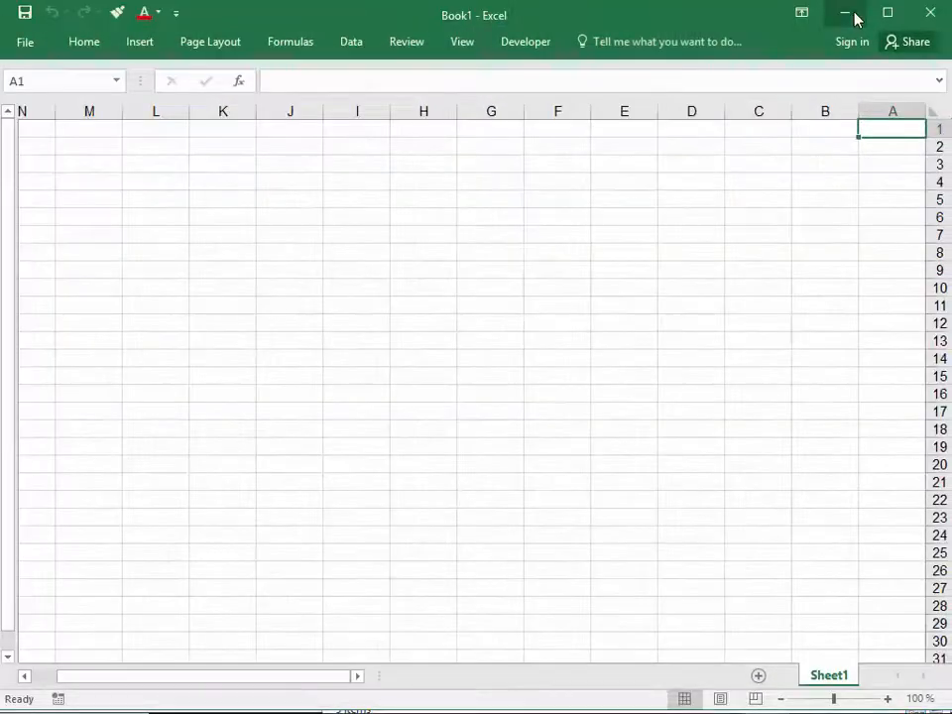
pyautogui.click(854, 17)
# - In Visual Studio, create a Visual Basic Excel 2013 and 2016 VSTO Workbook project with a new .xlsx document named ExcelWorkbook20
pyautogui.press('super')
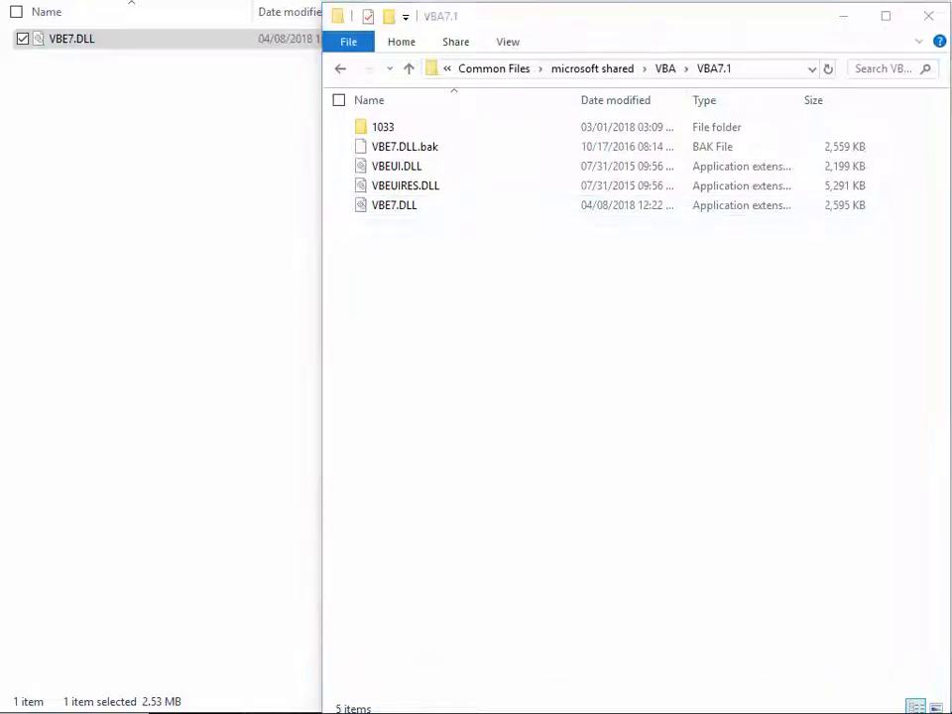
pyautogui.click(317, 328)
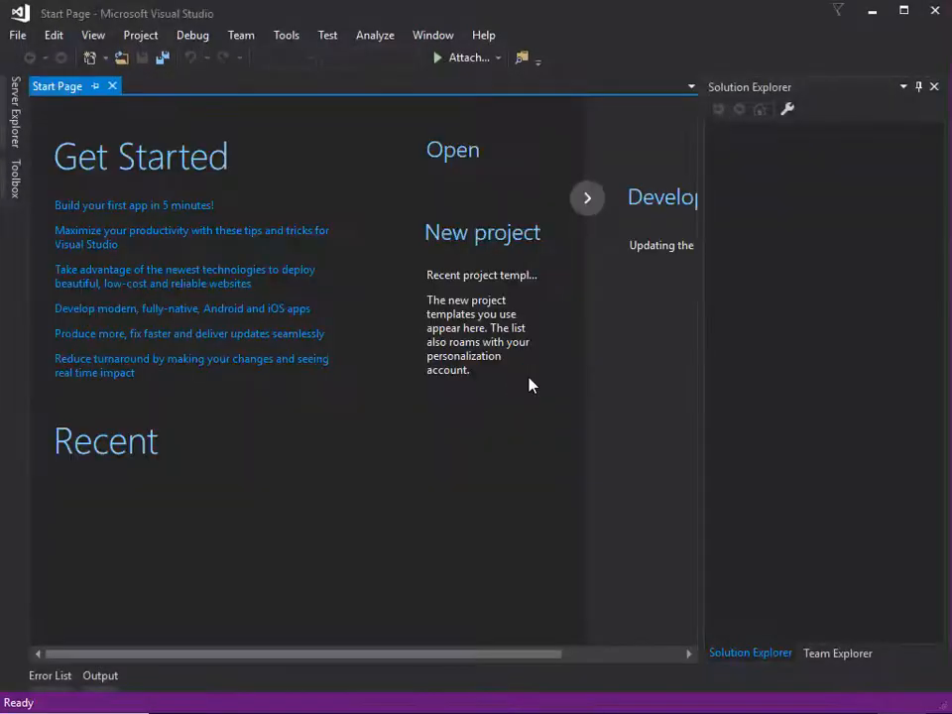
pyautogui.click(18, 36)
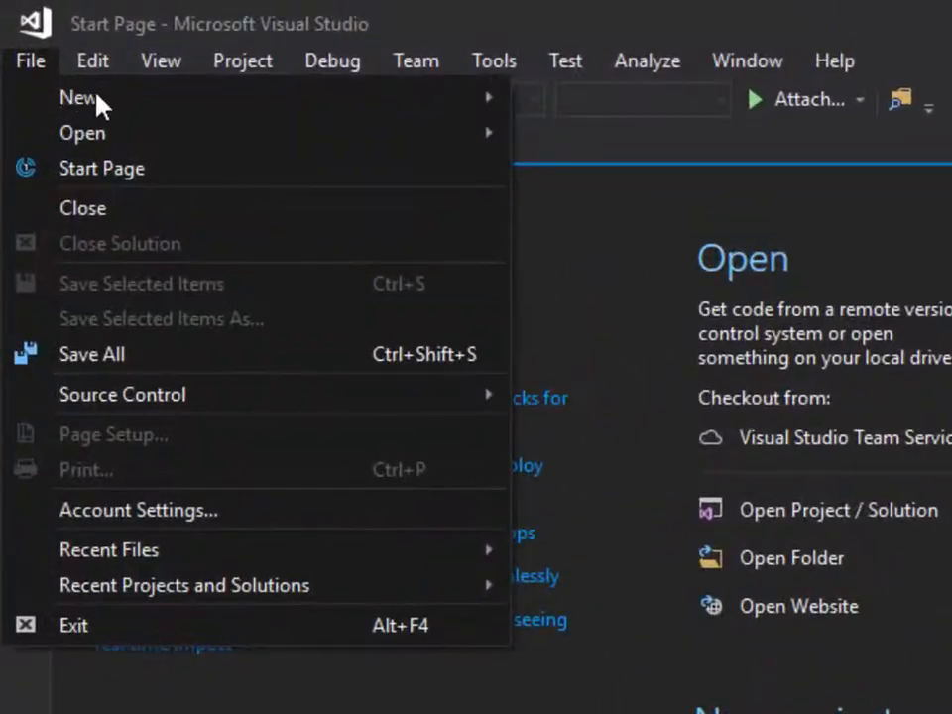
pyautogui.moveTo(132, 63)
pyautogui.click(595, 111)
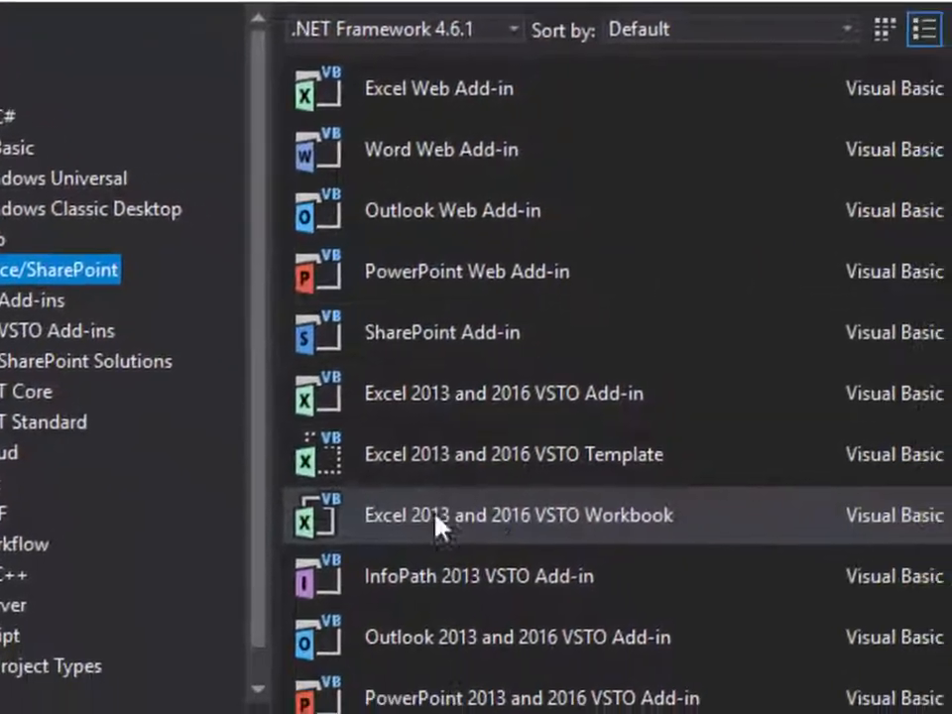
pyautogui.click(544, 647)
pyautogui.click(947, 709)
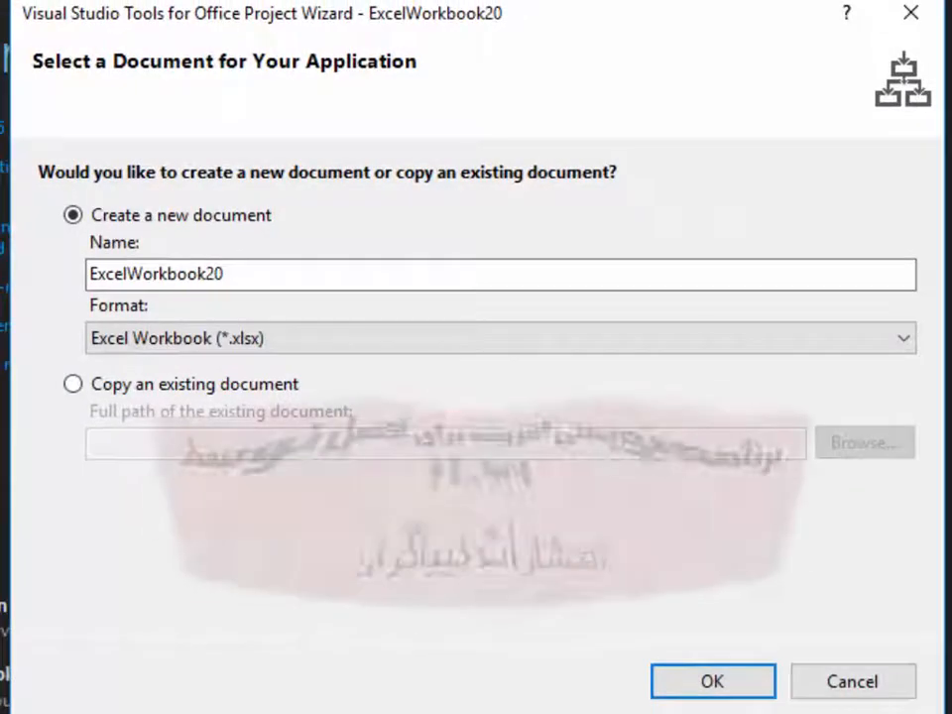
pyautogui.click(715, 690)
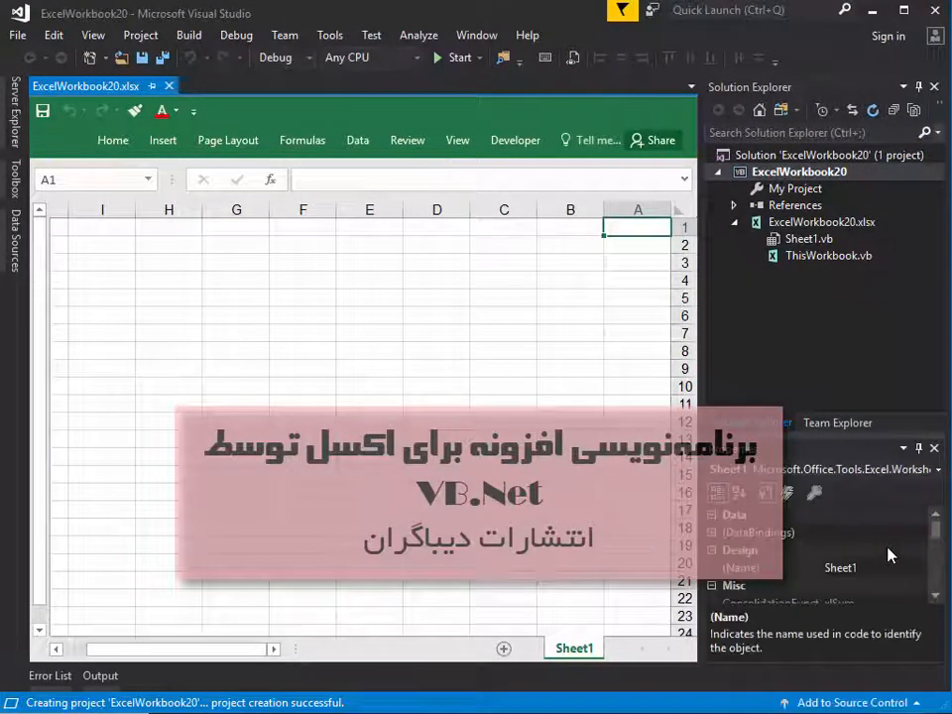
# - Open ThisWorkbook.vb and Sheet1.vb from the new project and add two worksheets in the embedded workbook designer
pyautogui.click(805, 239)
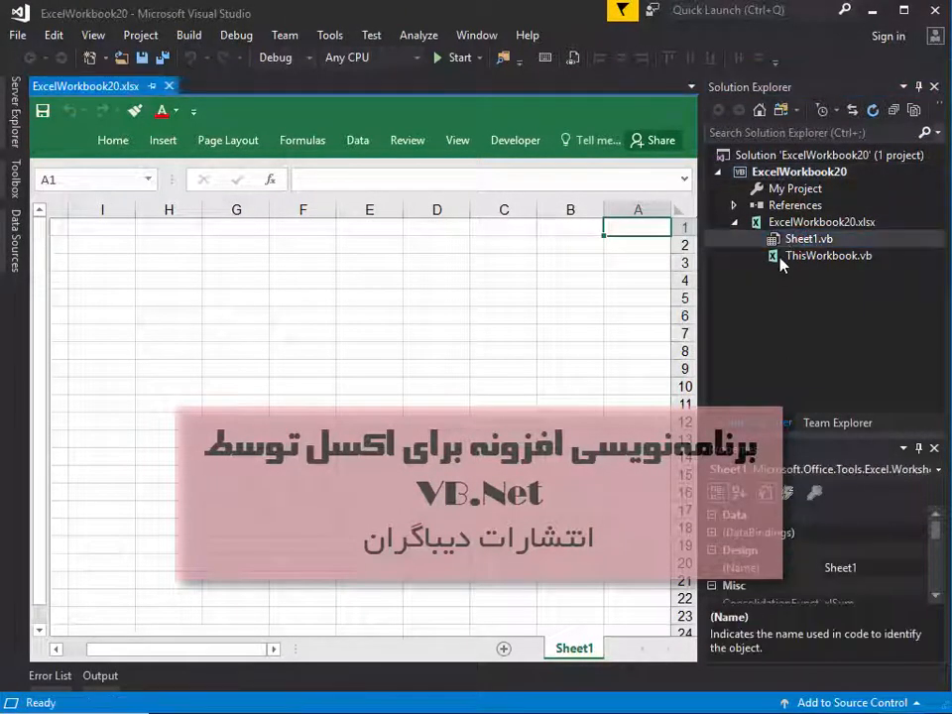
pyautogui.doubleClick(786, 256)
pyautogui.doubleClick(794, 239)
pyautogui.click(504, 650)
pyautogui.click(445, 649)
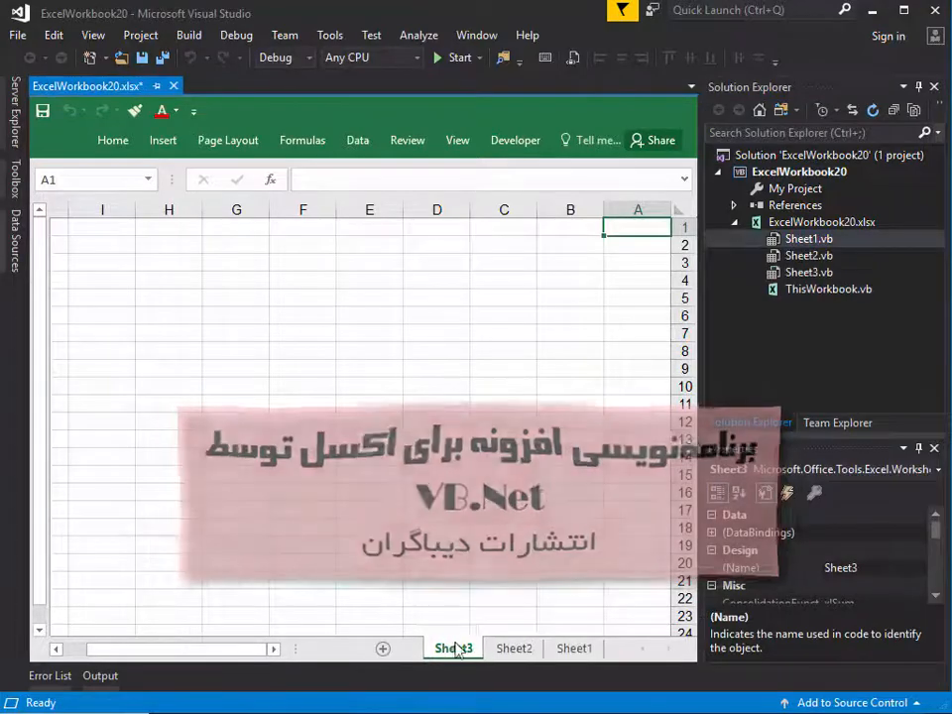
# - Close Visual Studio with the ExcelWorkbook20 test project
pyautogui.click(437, 456)
pyautogui.click(933, 10)
pyautogui.click(455, 481)
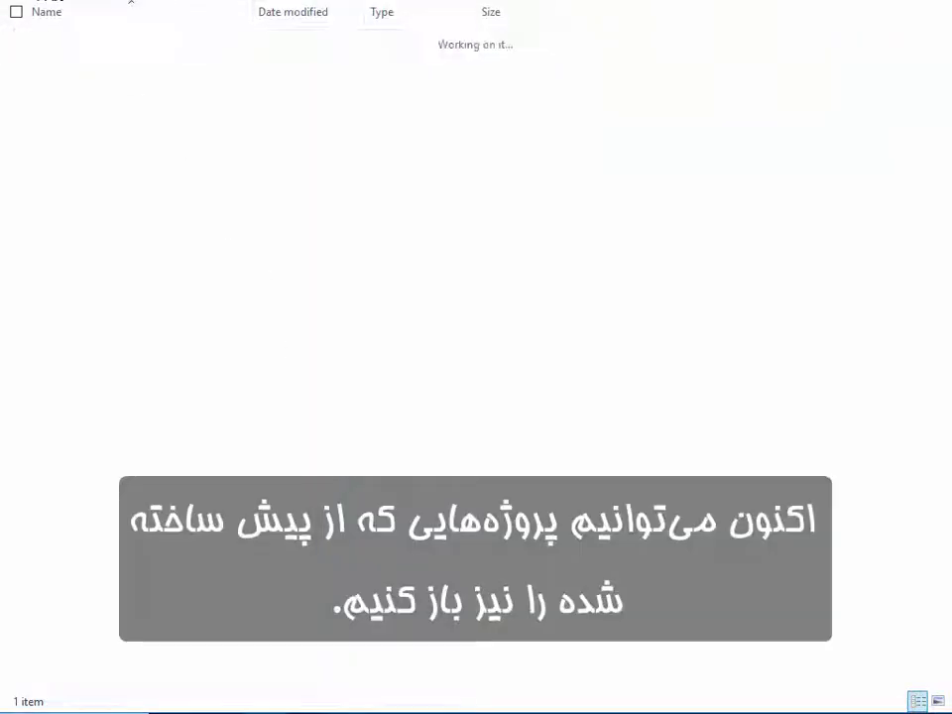
# - Open the existing sabeghe-v1 solution from its project folder in Visual Studio and widen the Solution Explorer
pyautogui.doubleClick(71, 84)
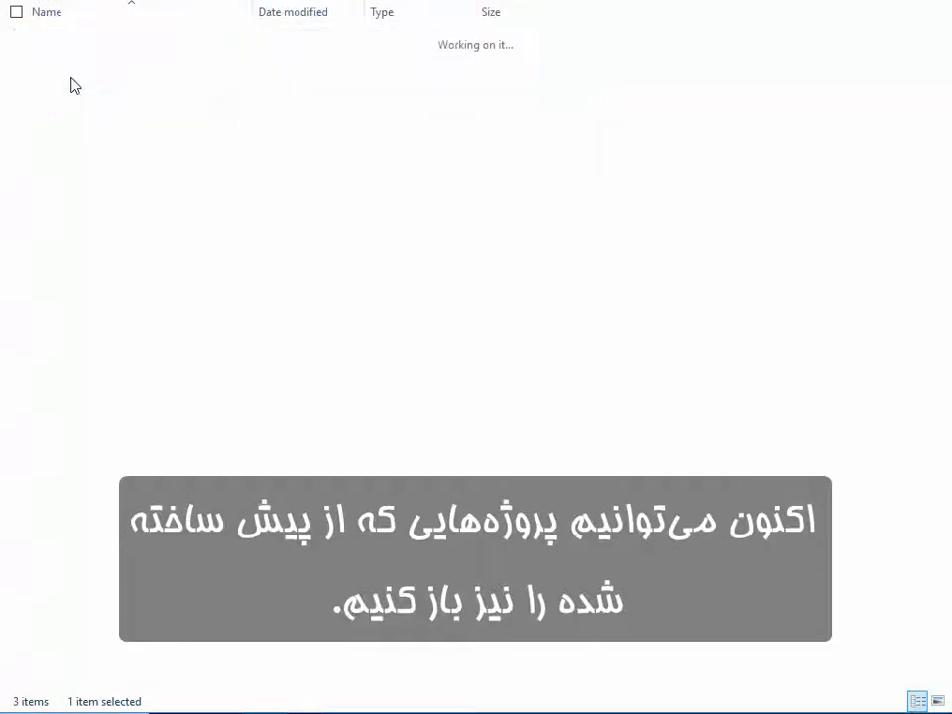
pyautogui.doubleClick(72, 79)
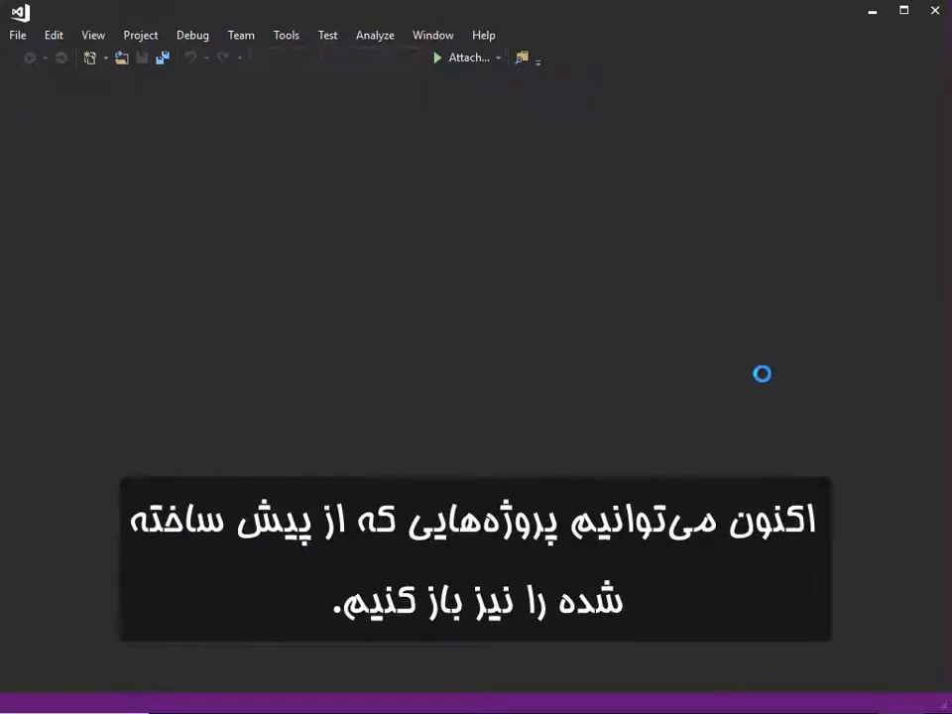
pyautogui.moveTo(707, 372); pyautogui.dragTo(574, 366)
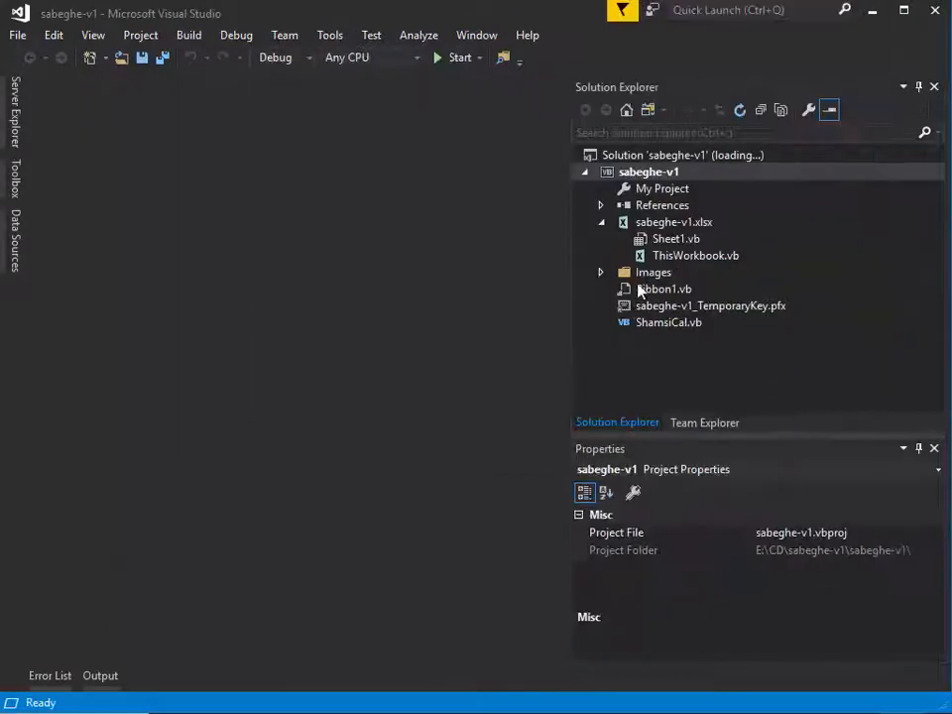
# - View Sheet1.vb of the sabeghe-v1 project in the designer, and close Visual Studio
pyautogui.click(655, 240)
pyautogui.rightClick(655, 241)
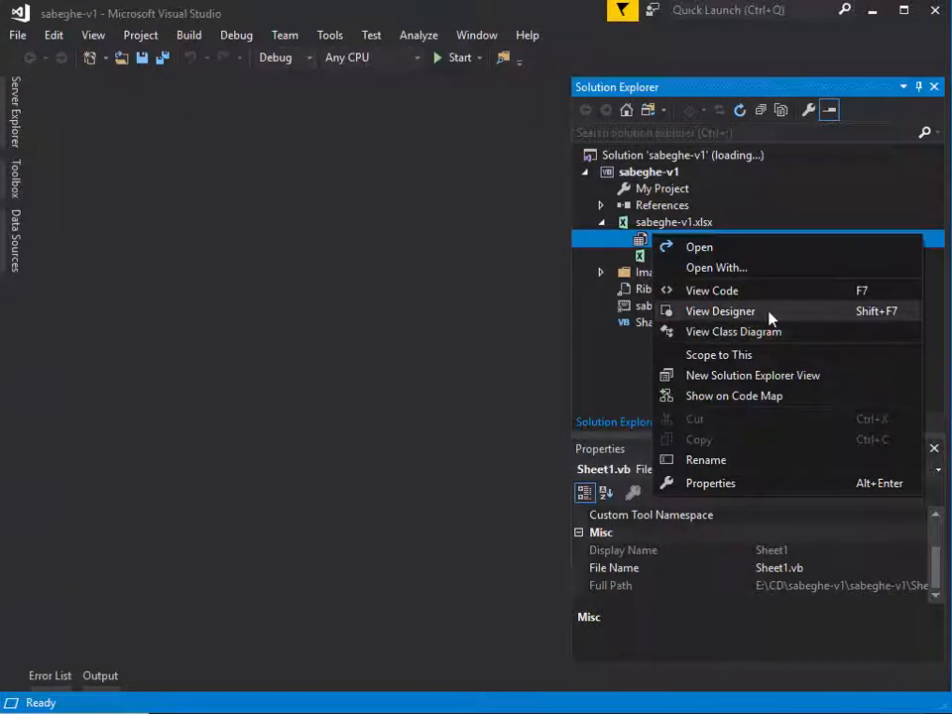
pyautogui.click(714, 318)
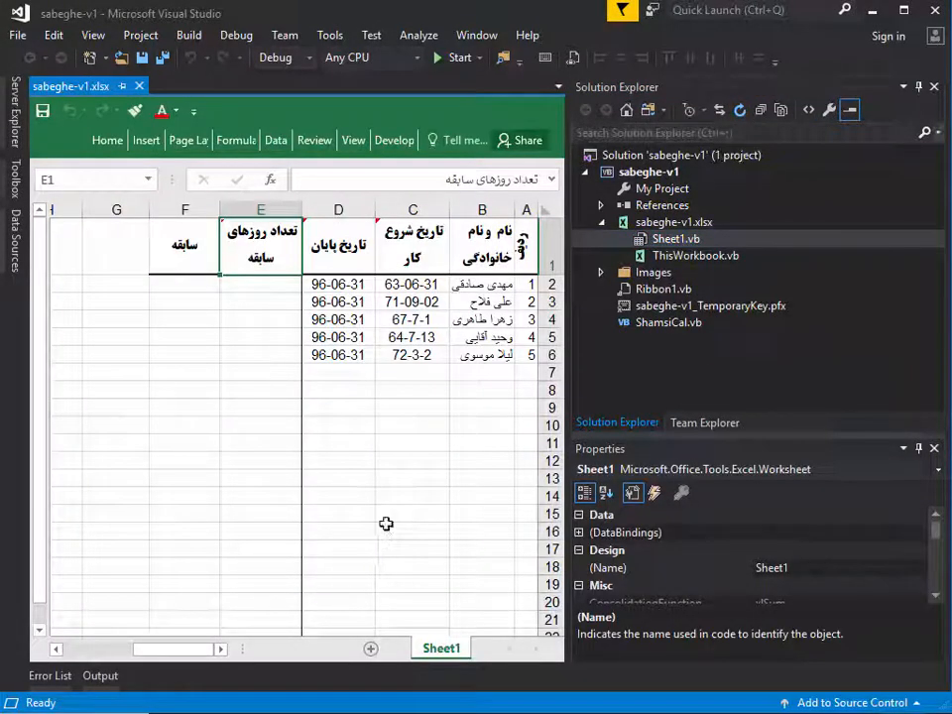
pyautogui.click(930, 14)
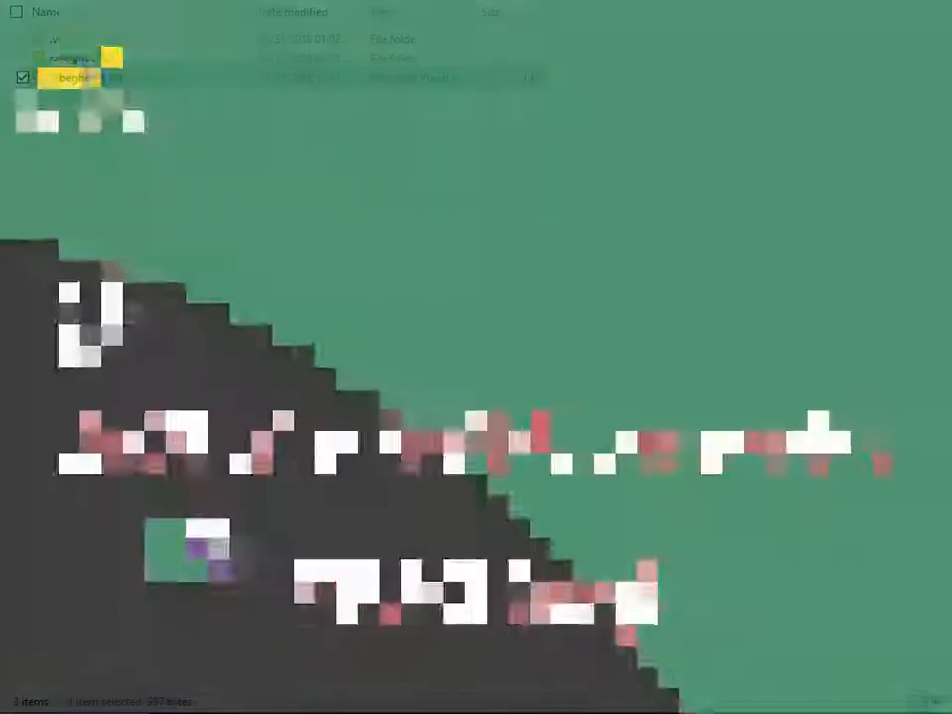